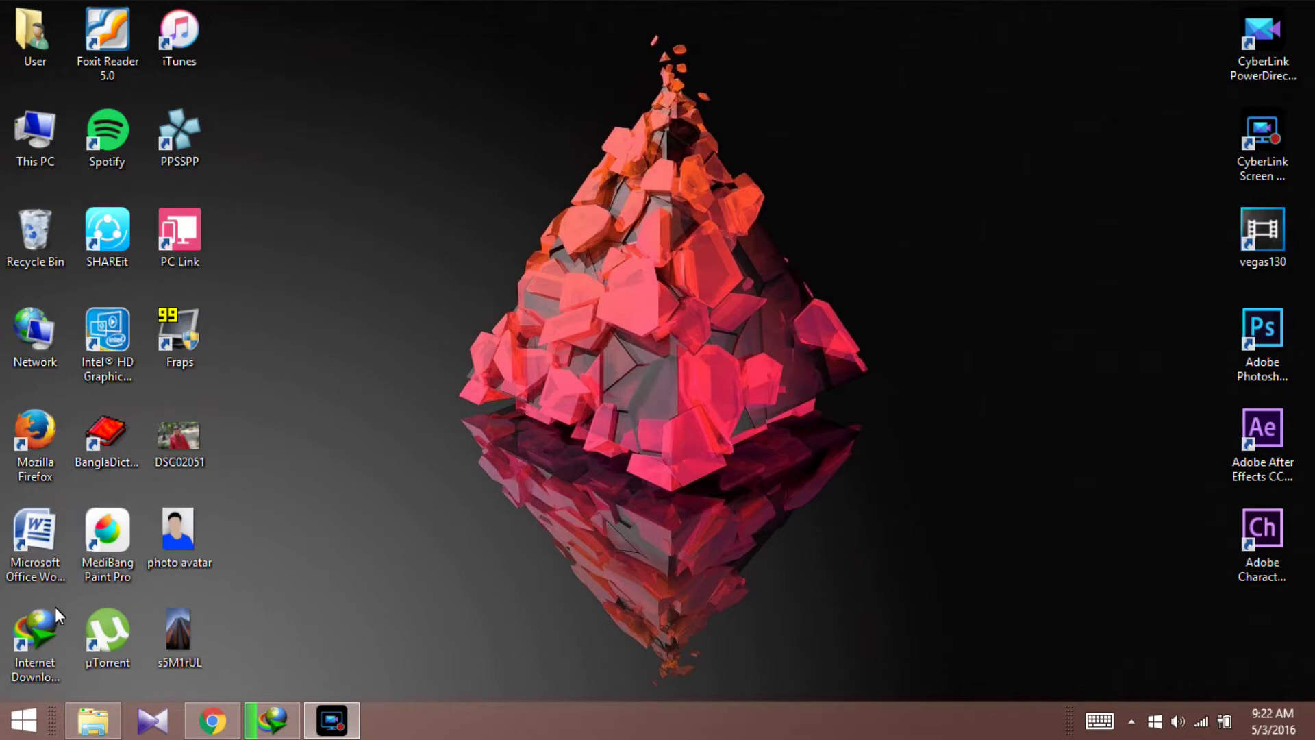
Open the properties of Local Disk (C:) from File Explorer and start Disk Cleanup for that drive.
left_click(96, 721)
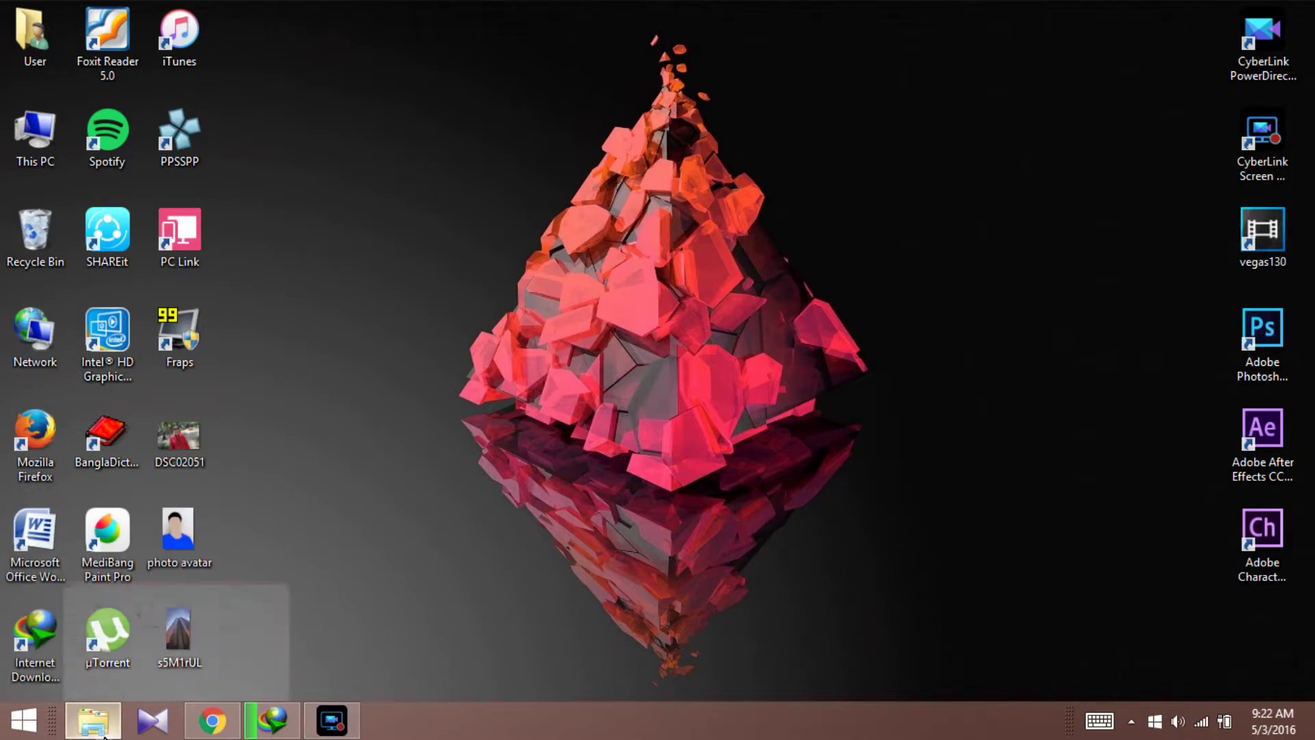
right_click(328, 293)
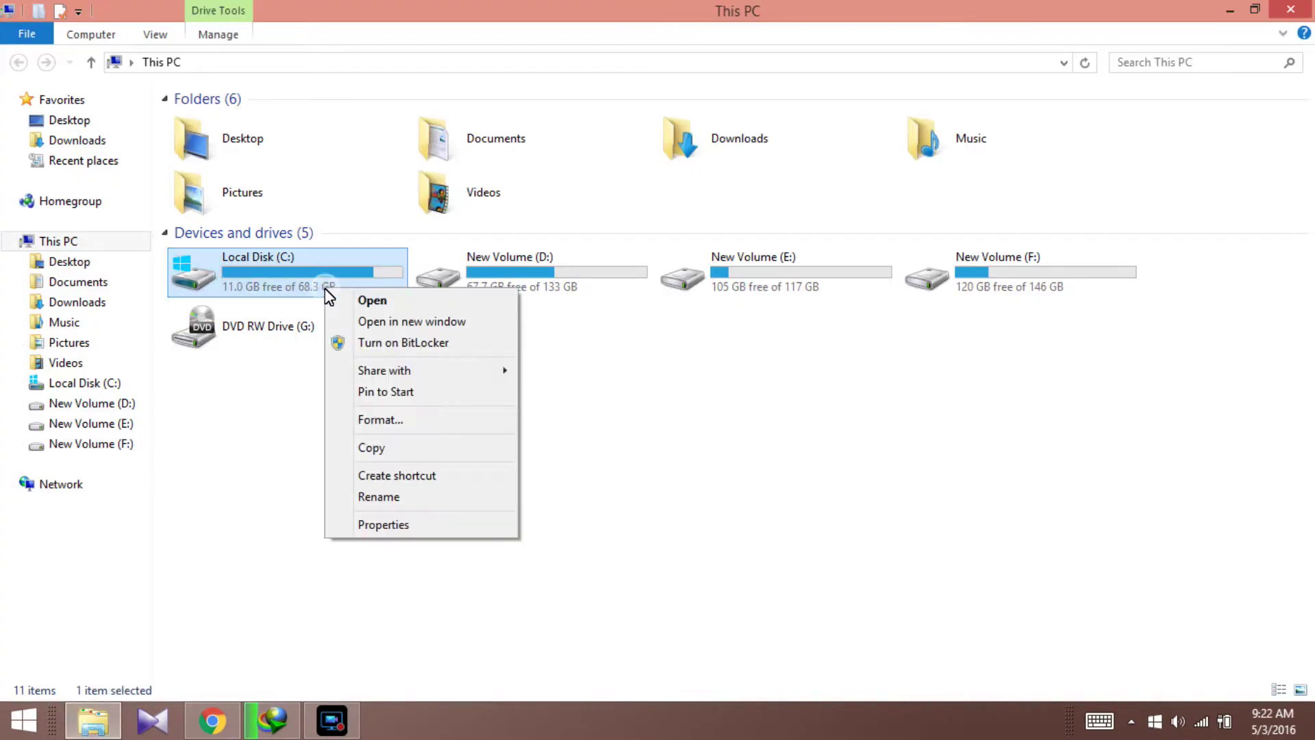
left_click(433, 526)
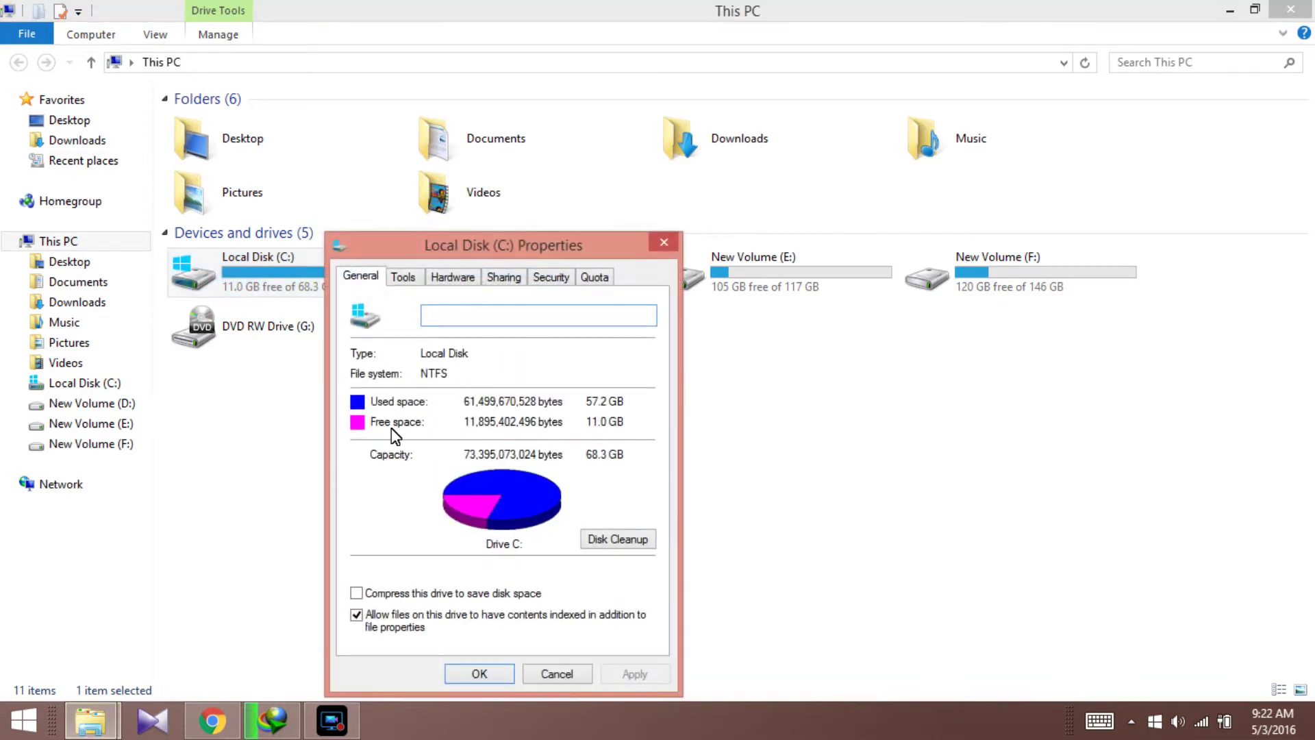
left_click(639, 539)
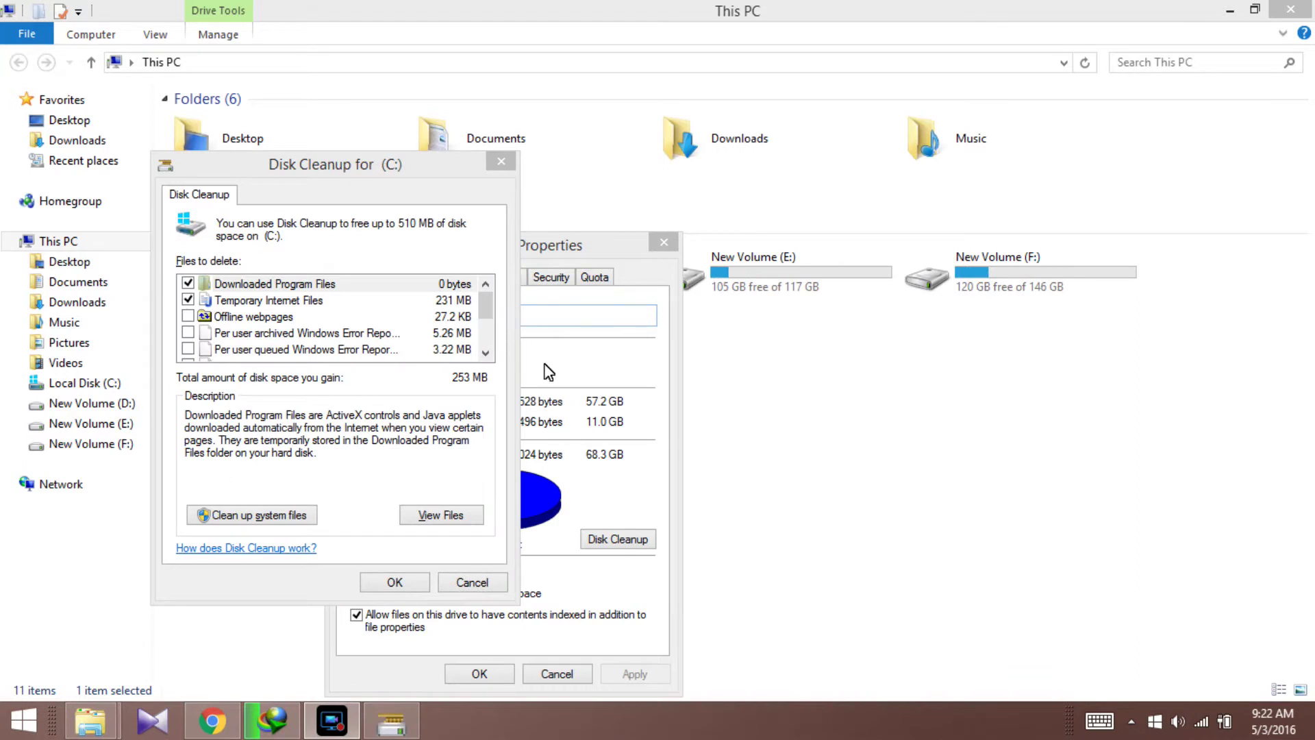
Include all remaining file categories in the C: cleanup, such as Recycle Bin, Temporary files, error reports and Offline webpages, and permanently delete the files.
left_click_drag(482, 307, 484, 331)
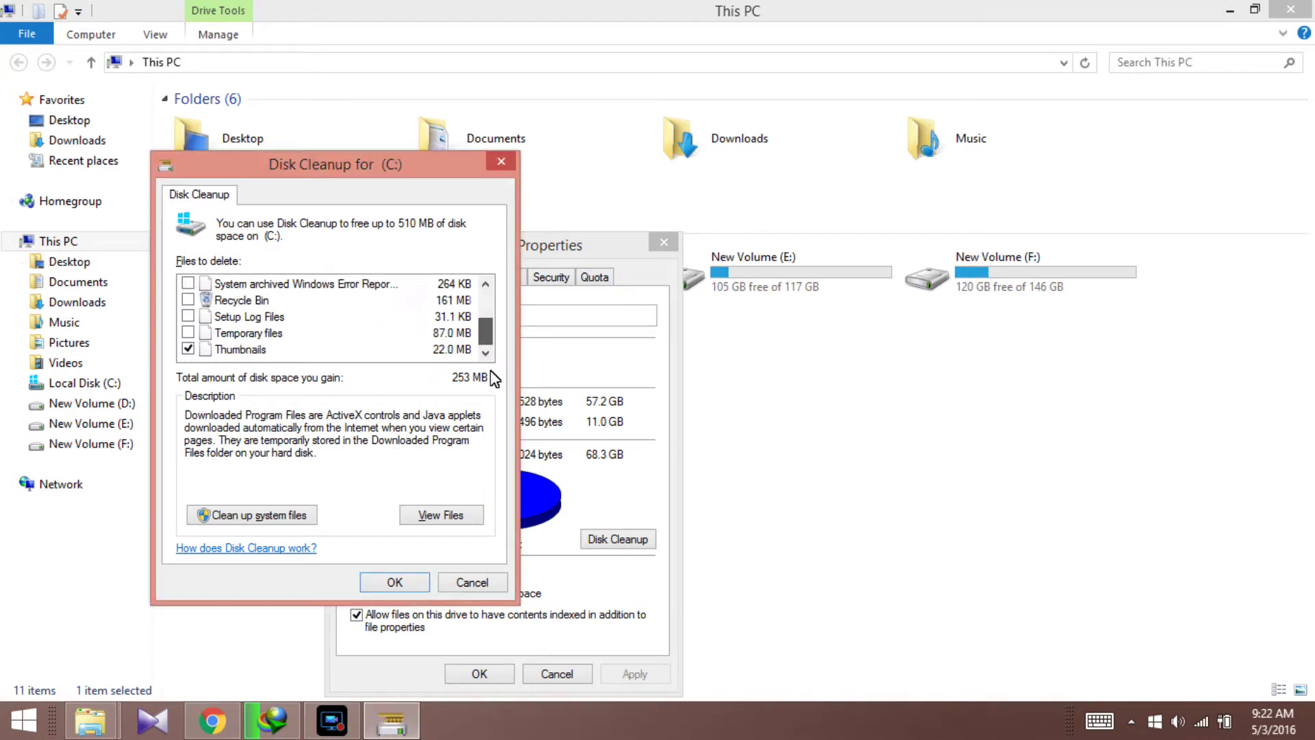
left_click(188, 332)
left_click(188, 300)
left_click(188, 283)
left_click_drag(491, 335, 483, 315)
left_click(187, 316)
left_click(182, 333)
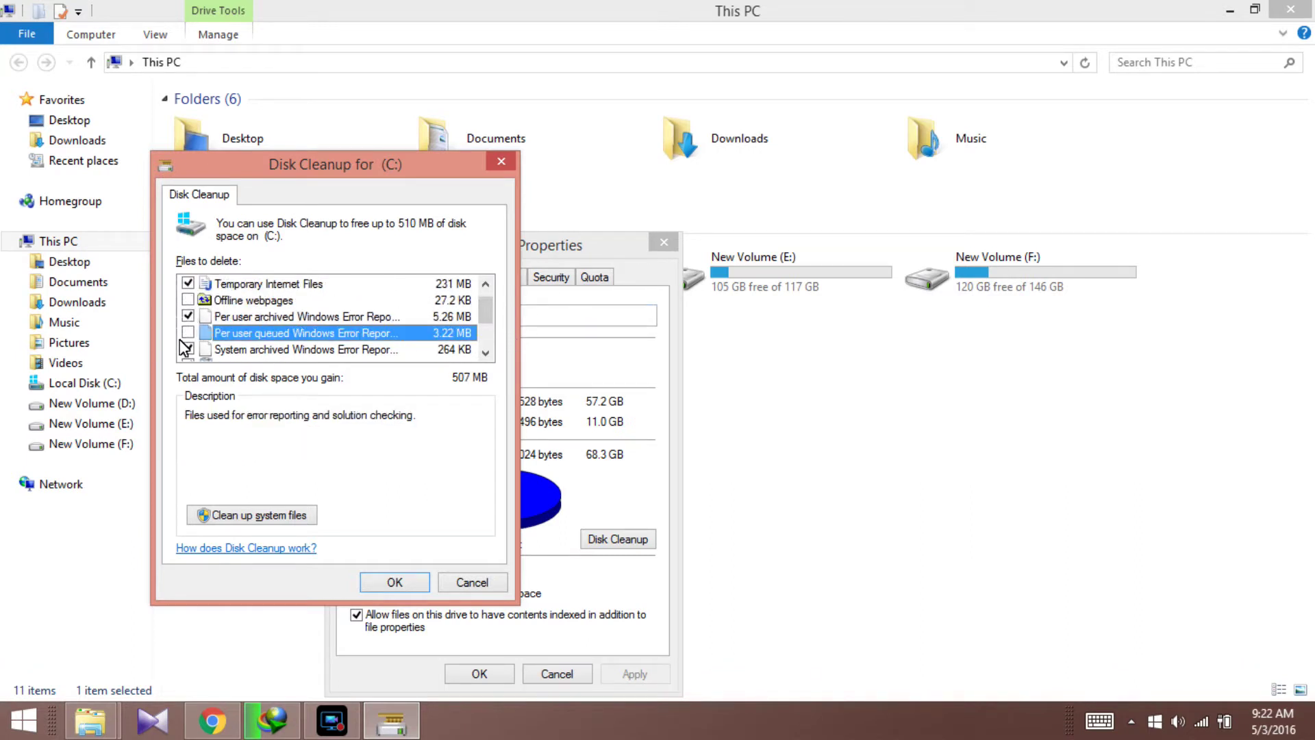
left_click(188, 333)
left_click(187, 300)
left_click_drag(491, 327, 487, 425)
left_click_drag(489, 314, 496, 344)
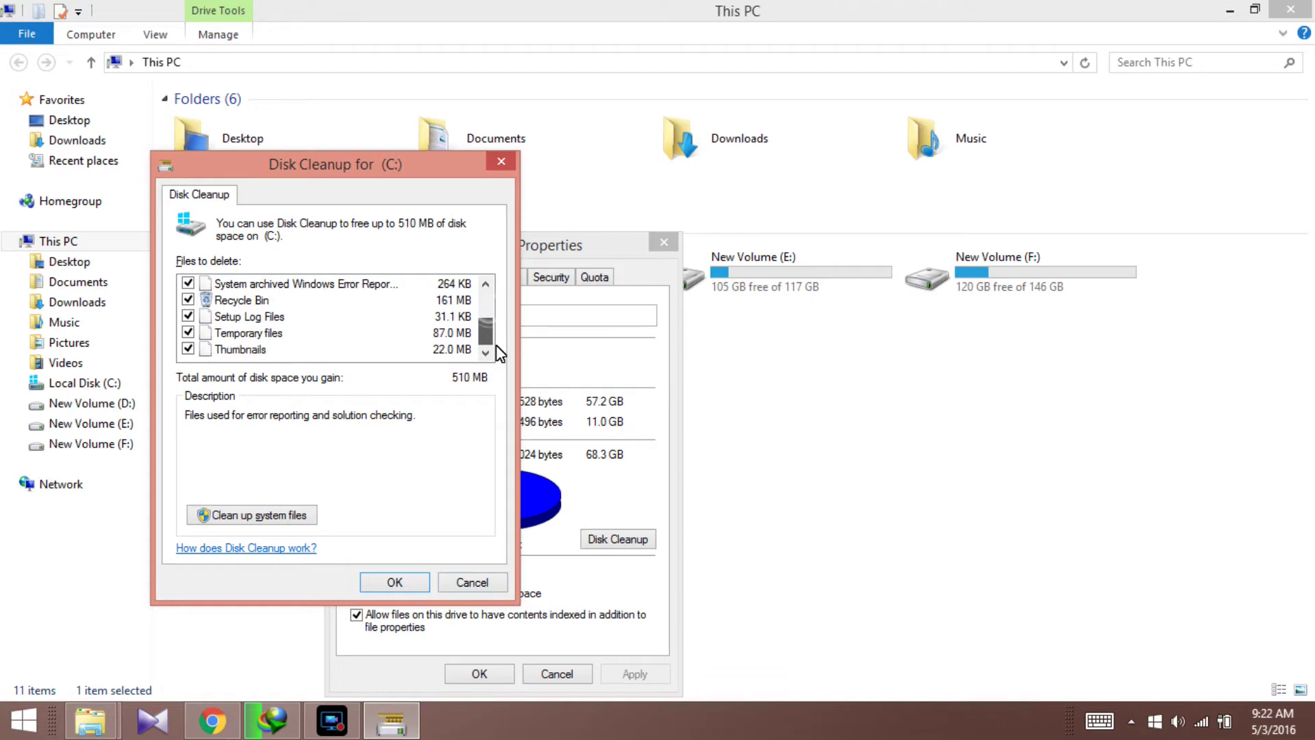
left_click(402, 579)
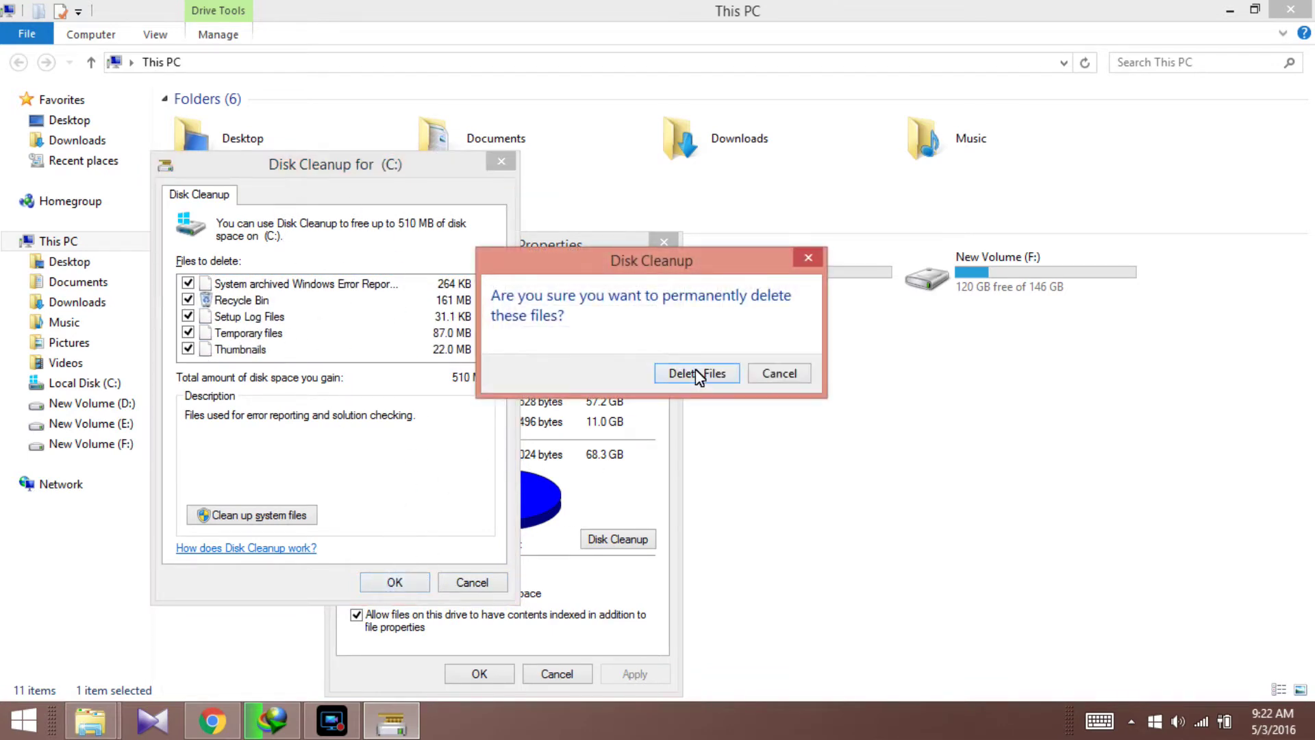
left_click(697, 374)
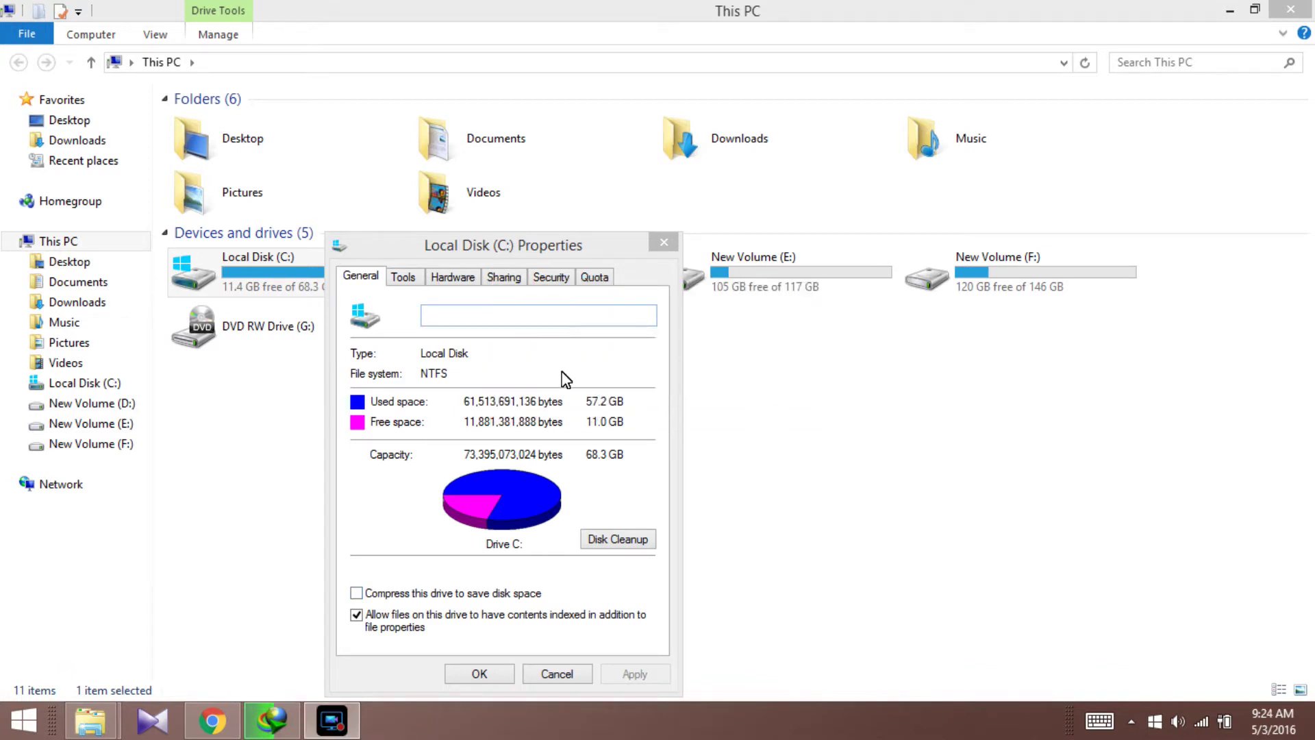
Examine the fragmentation status of drives C:, D:, E: and F: in Optimize Drives, and close all the open windows.
left_click(403, 278)
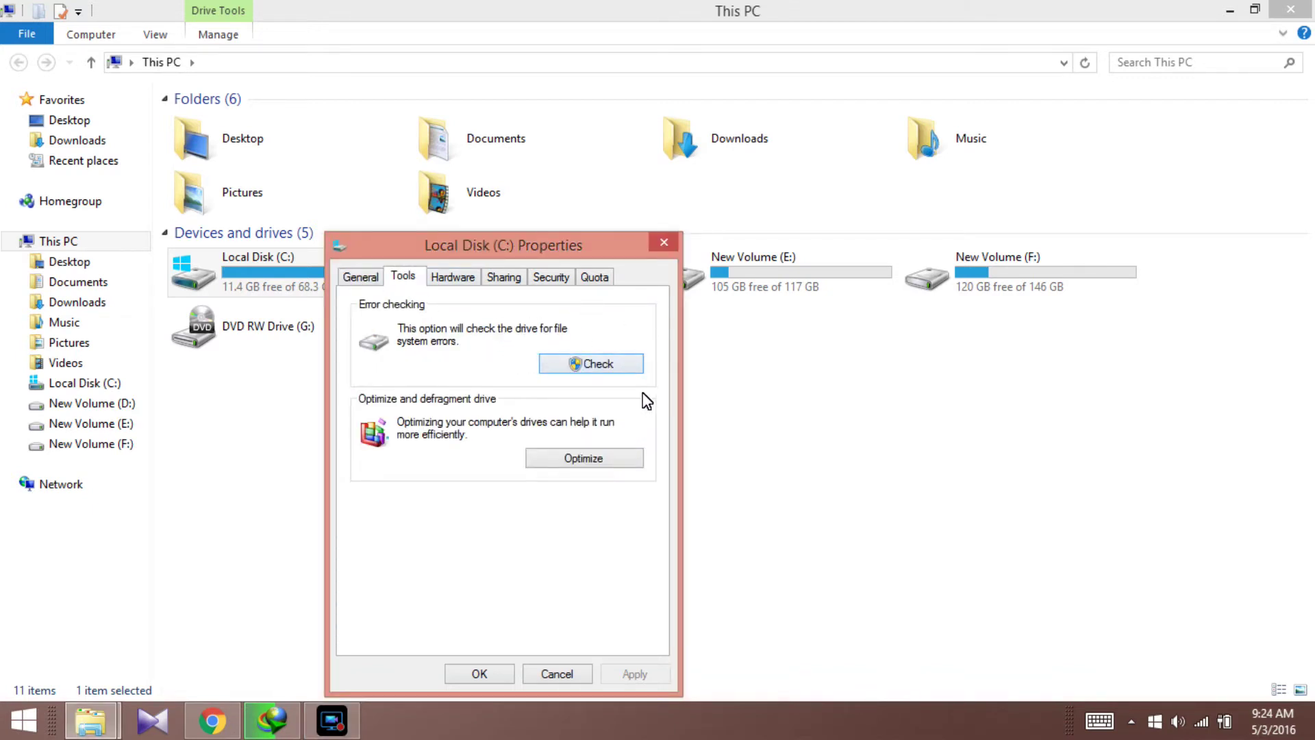
left_click(589, 459)
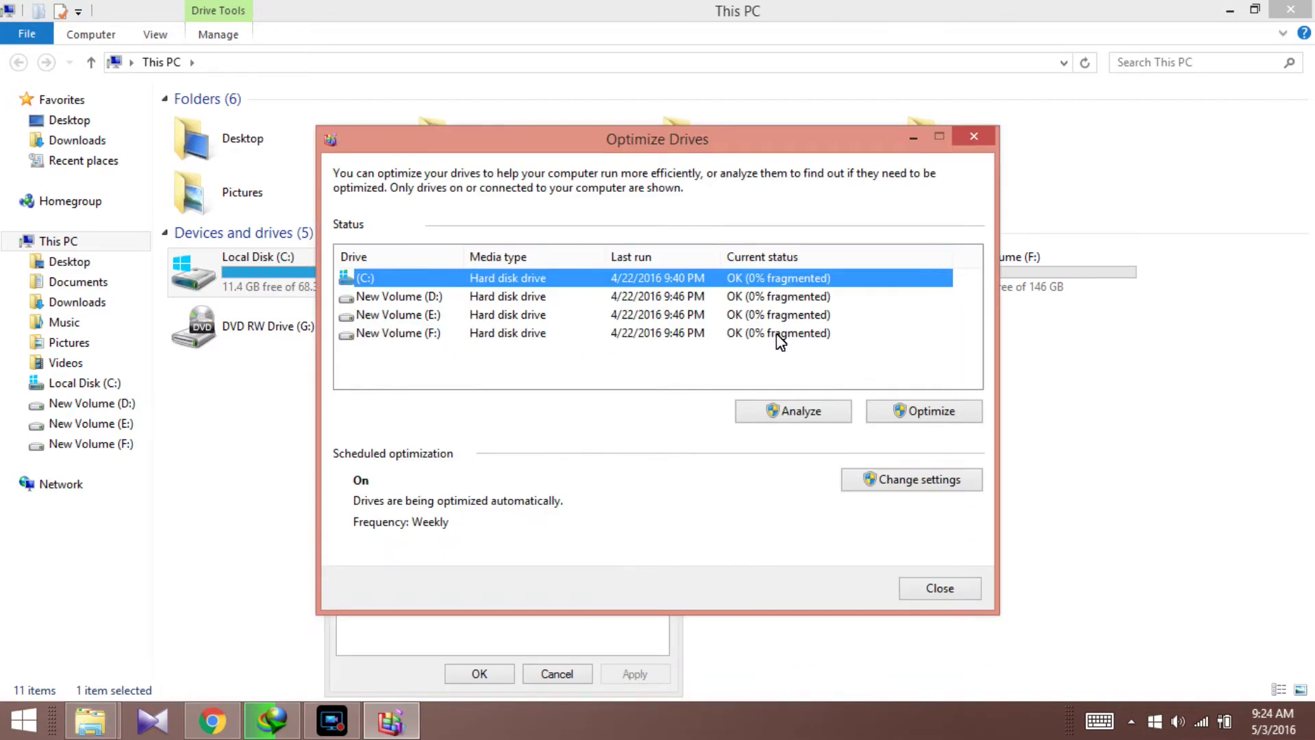
left_click_drag(721, 356, 712, 274)
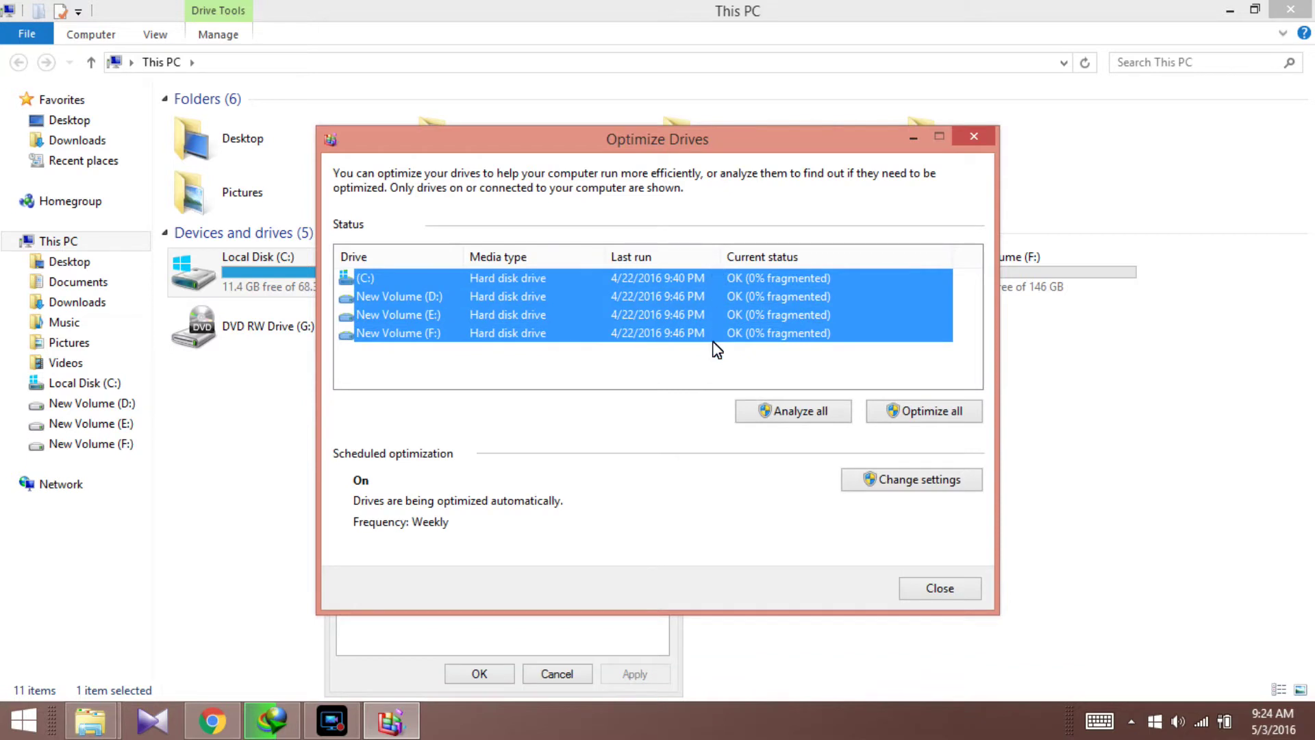
left_click(713, 369)
left_click_drag(724, 375, 712, 273)
left_click(734, 370)
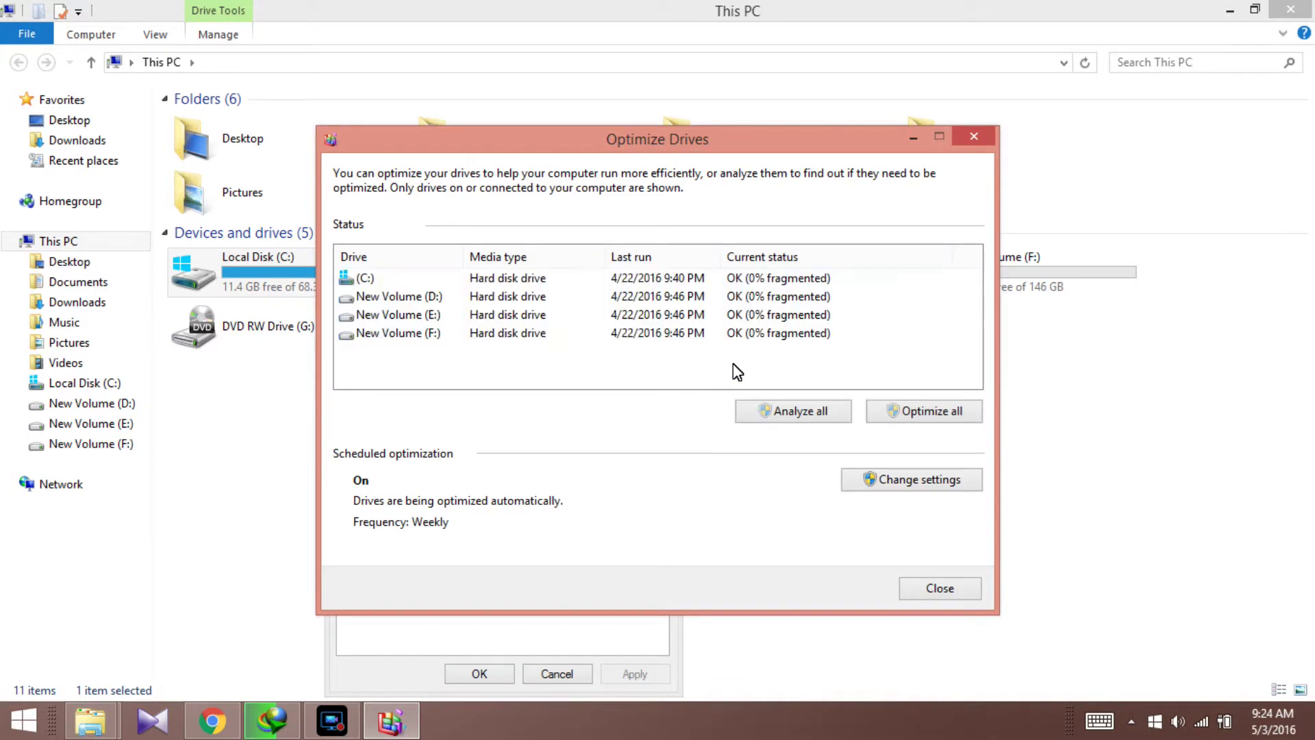
left_click(785, 280)
left_click(786, 299)
left_click(786, 334)
left_click(987, 130)
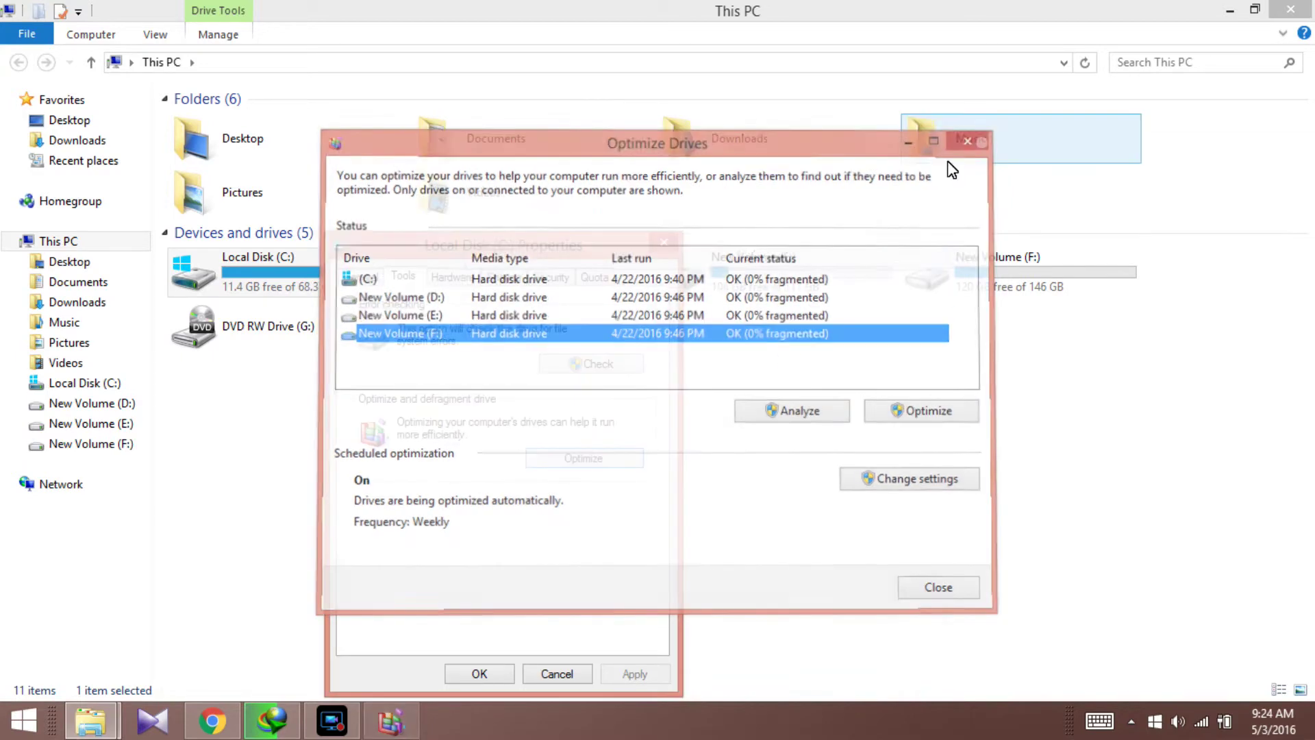
left_click(663, 244)
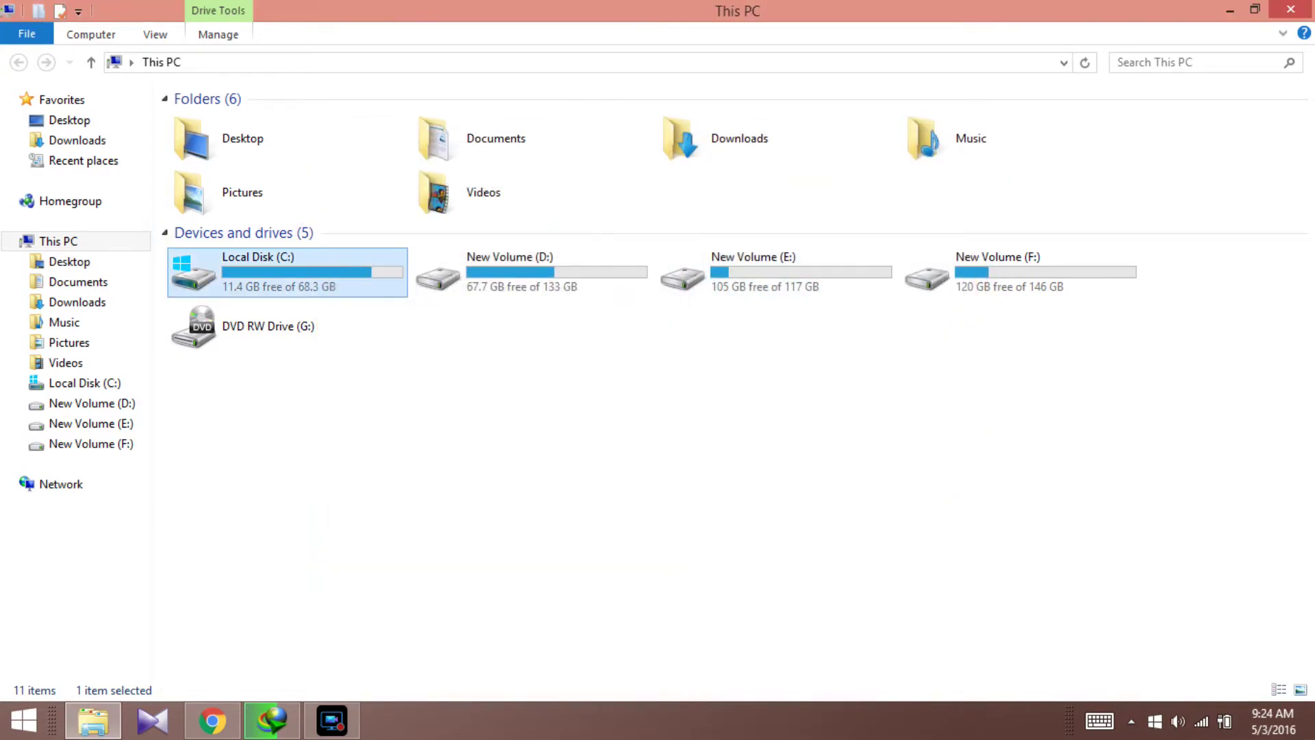
left_click(1291, 10)
Find the Run dialog through Windows search and use it to open the %TEMP% folder.
mouse_move(1311, 7)
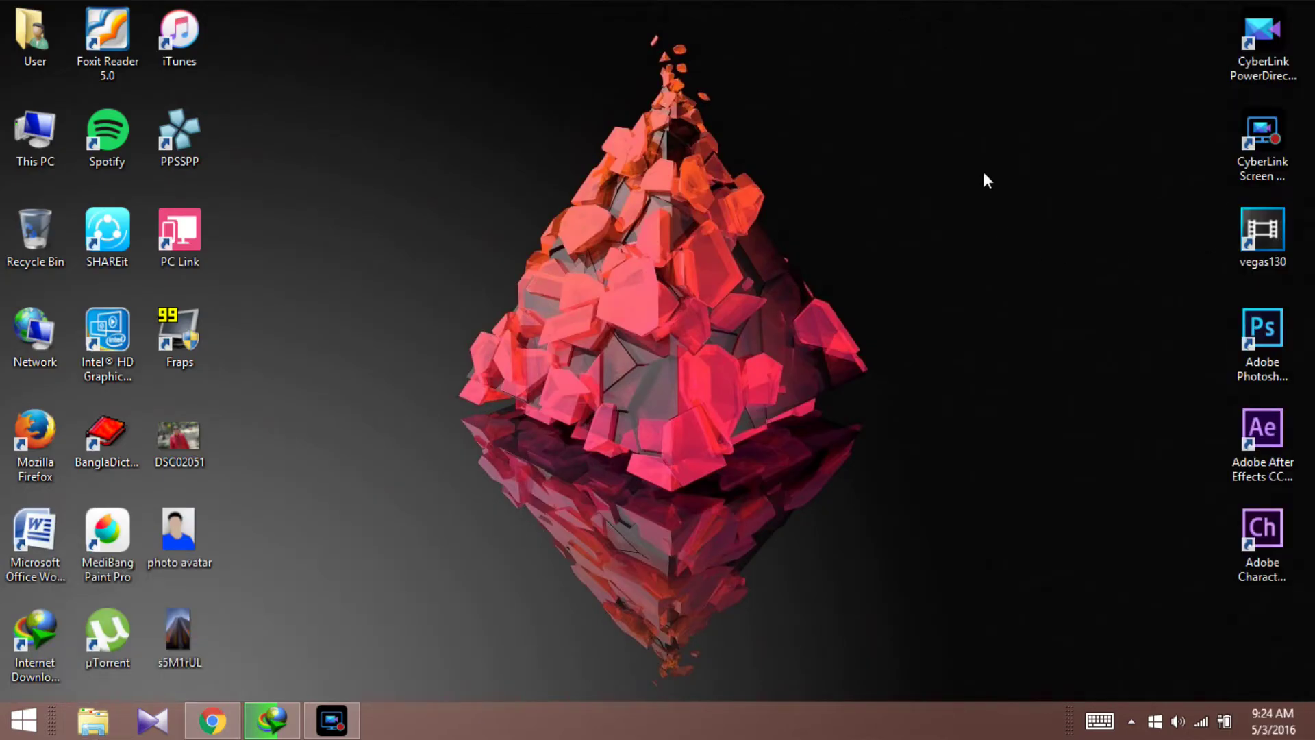
key("super+s")
type("run")
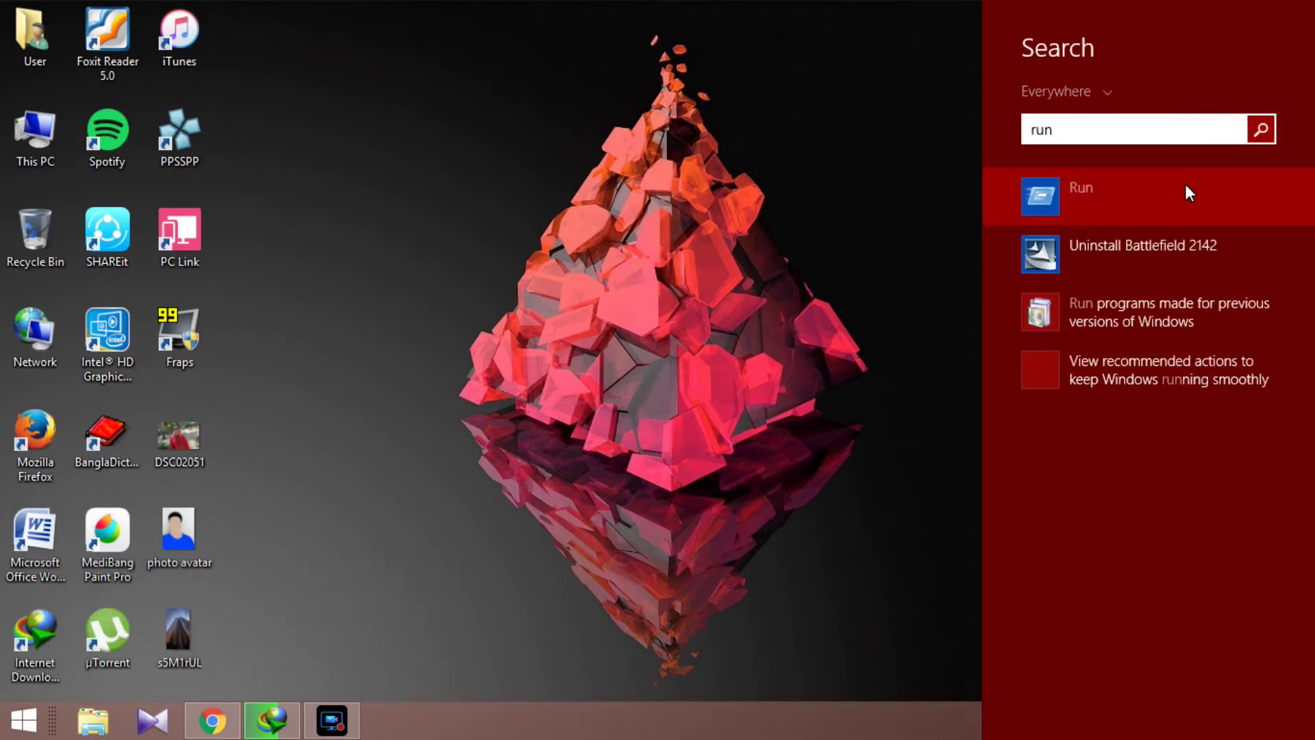
left_click(1179, 204)
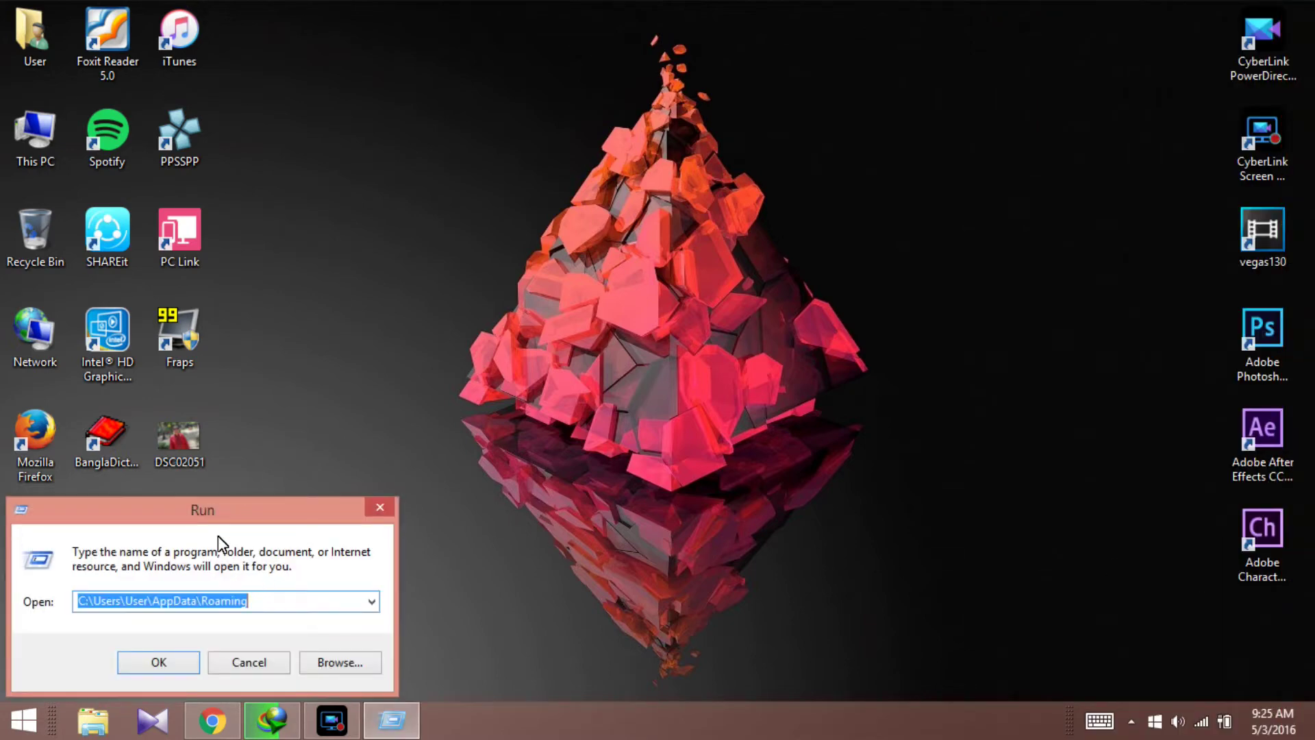
key("BackSpace")
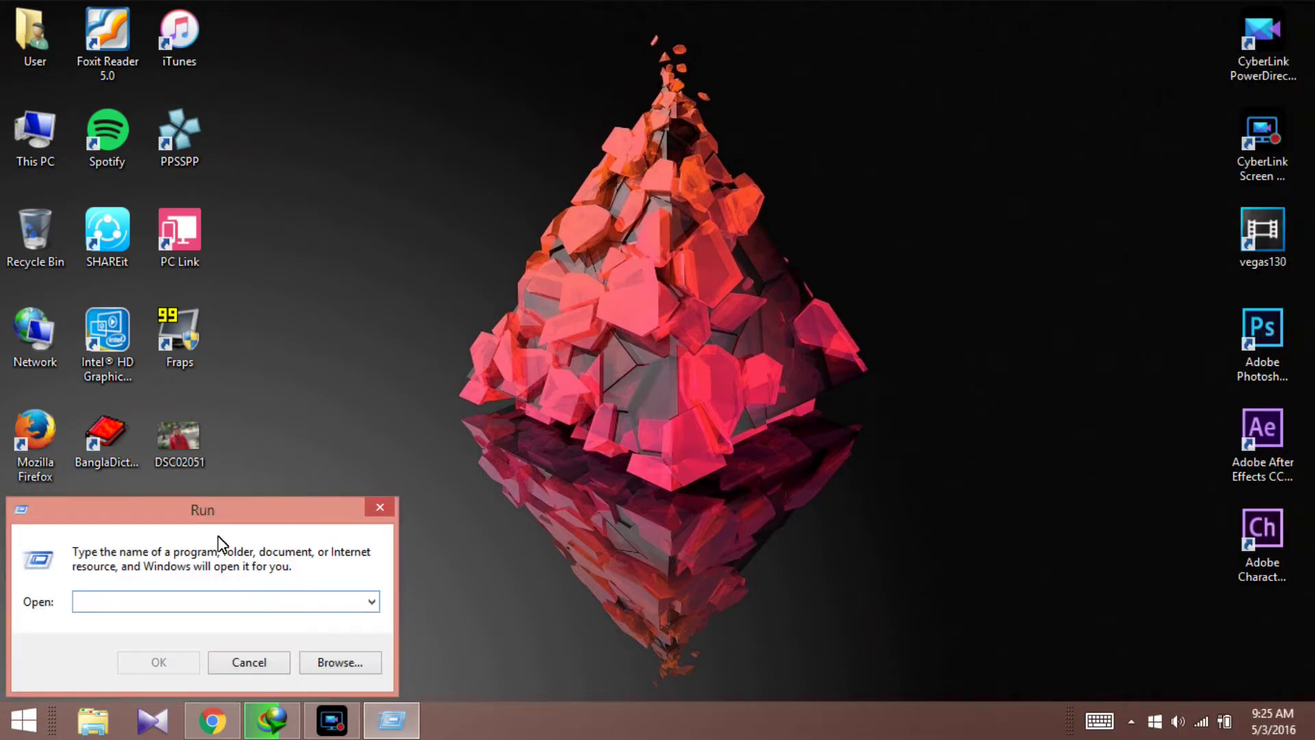
type("%temp")
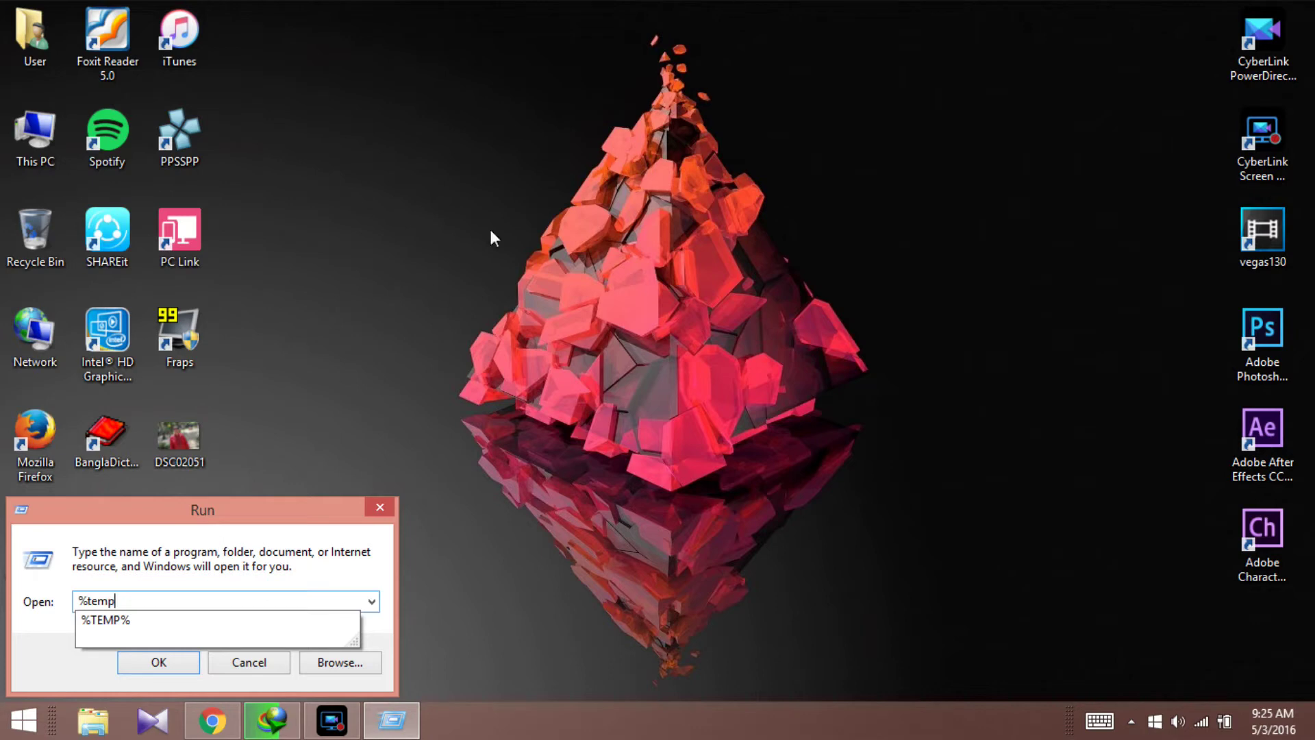
left_click(134, 622)
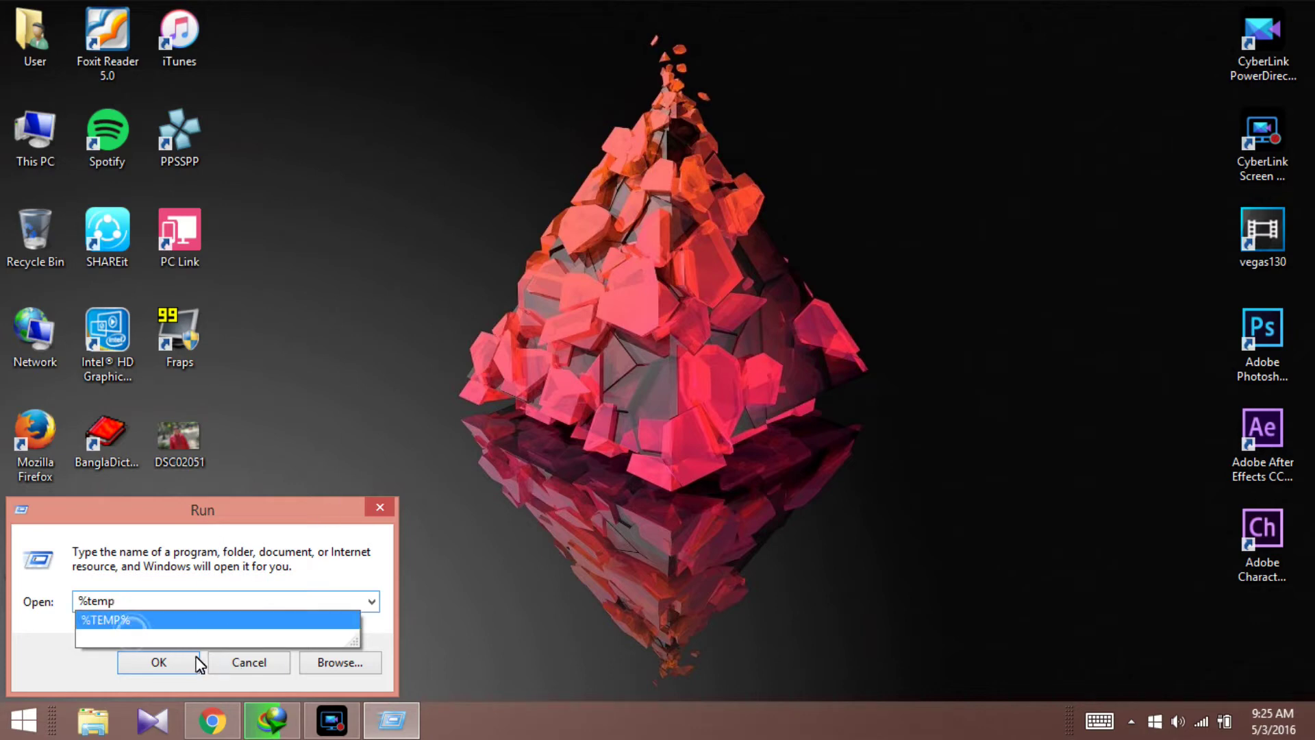
left_click(148, 624)
left_click(173, 670)
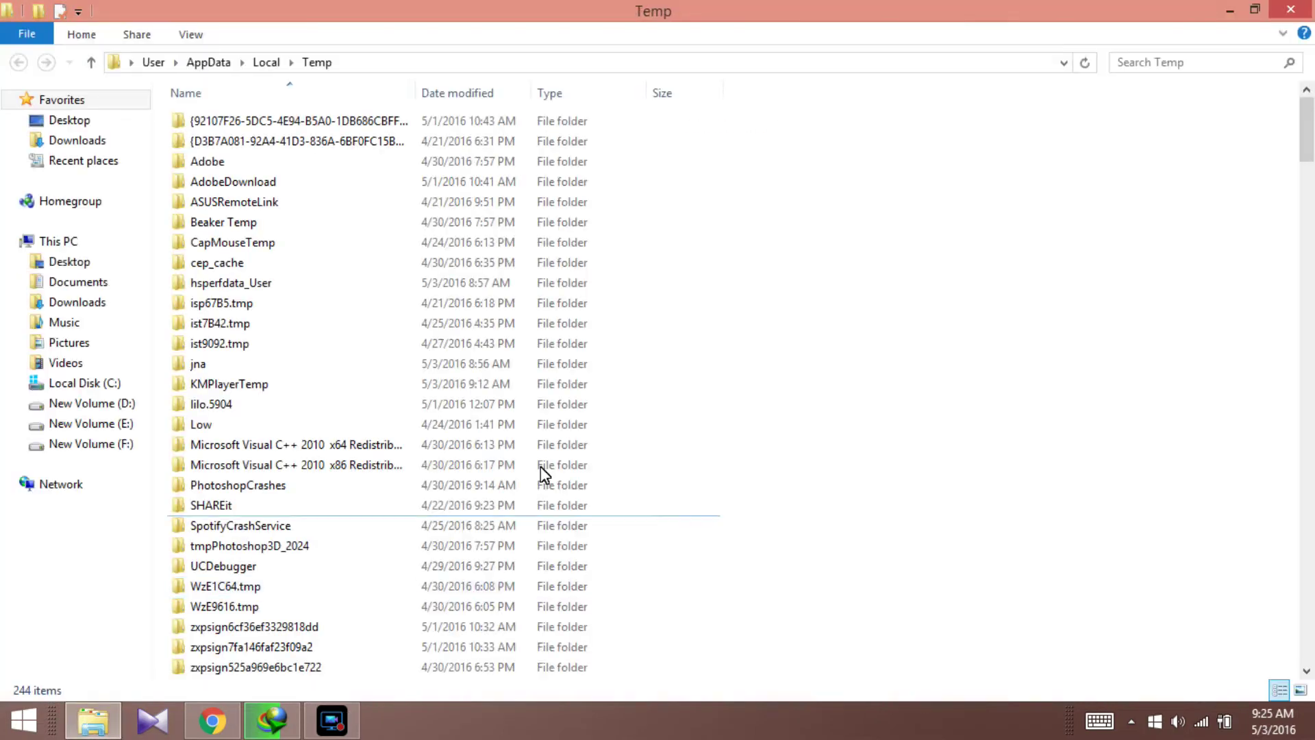
Delete the contents of the Temp folder, skipping all items too long for the Recycle Bin and all files in use.
left_click_drag(765, 129, 7, 559)
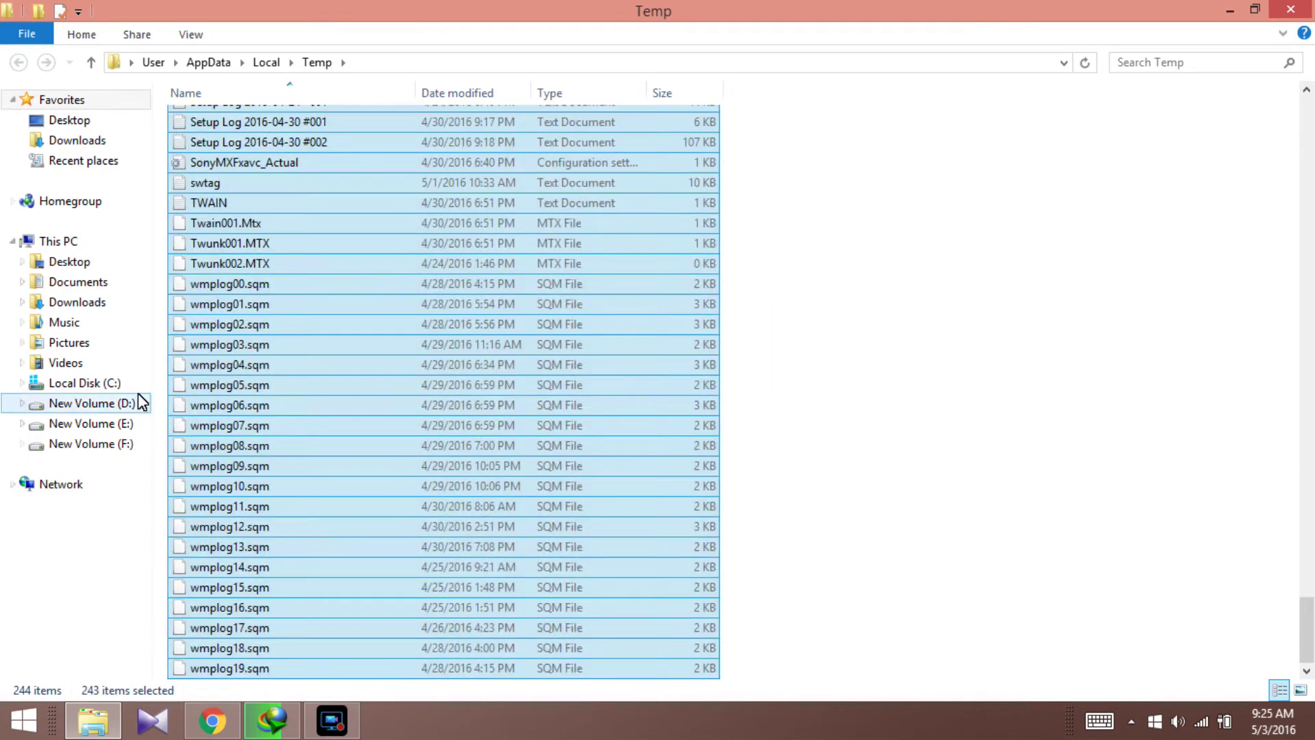
right_click(342, 364)
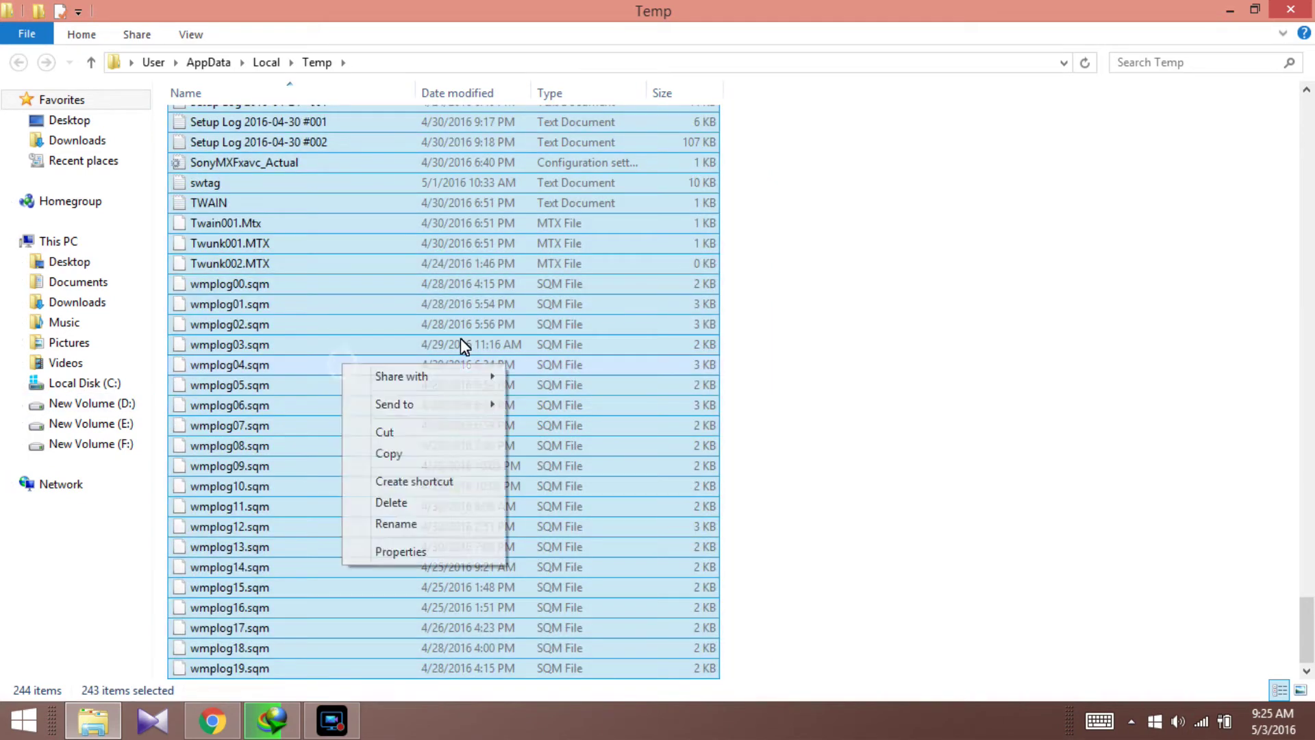
left_click(423, 502)
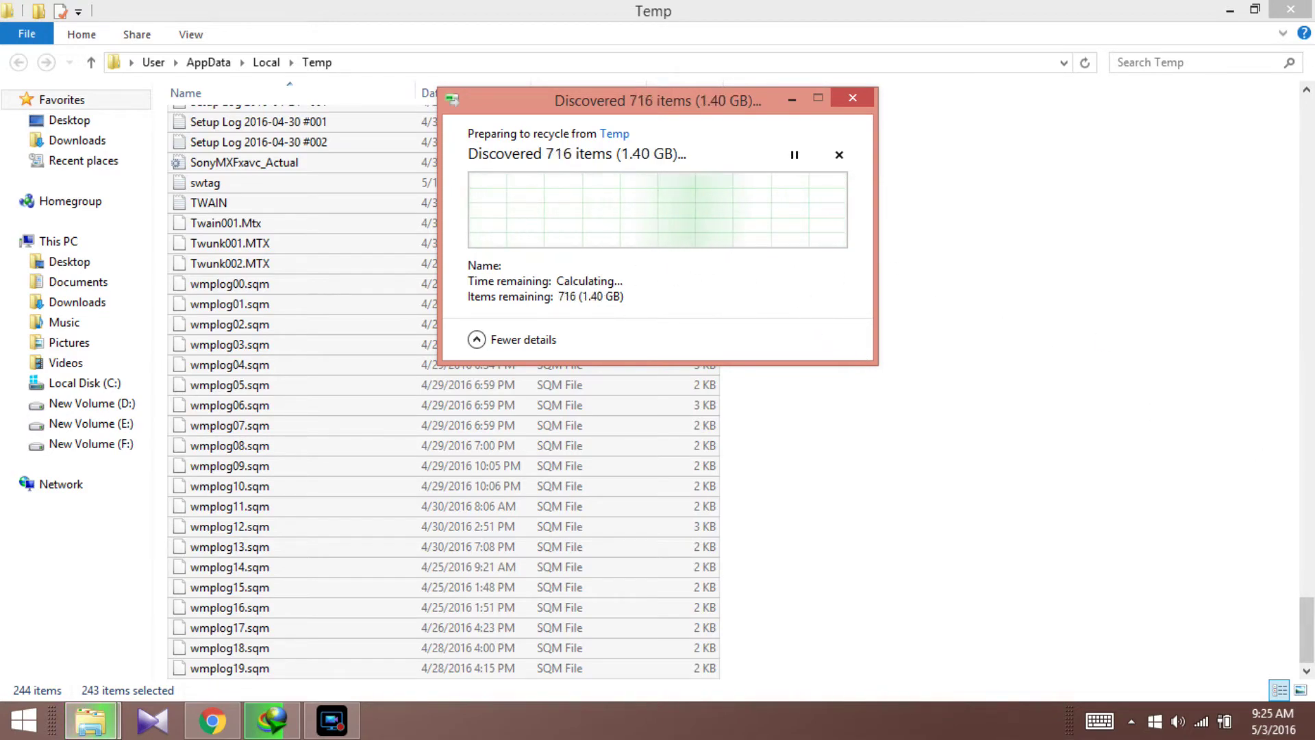
left_click_drag(1307, 620, 1306, 96)
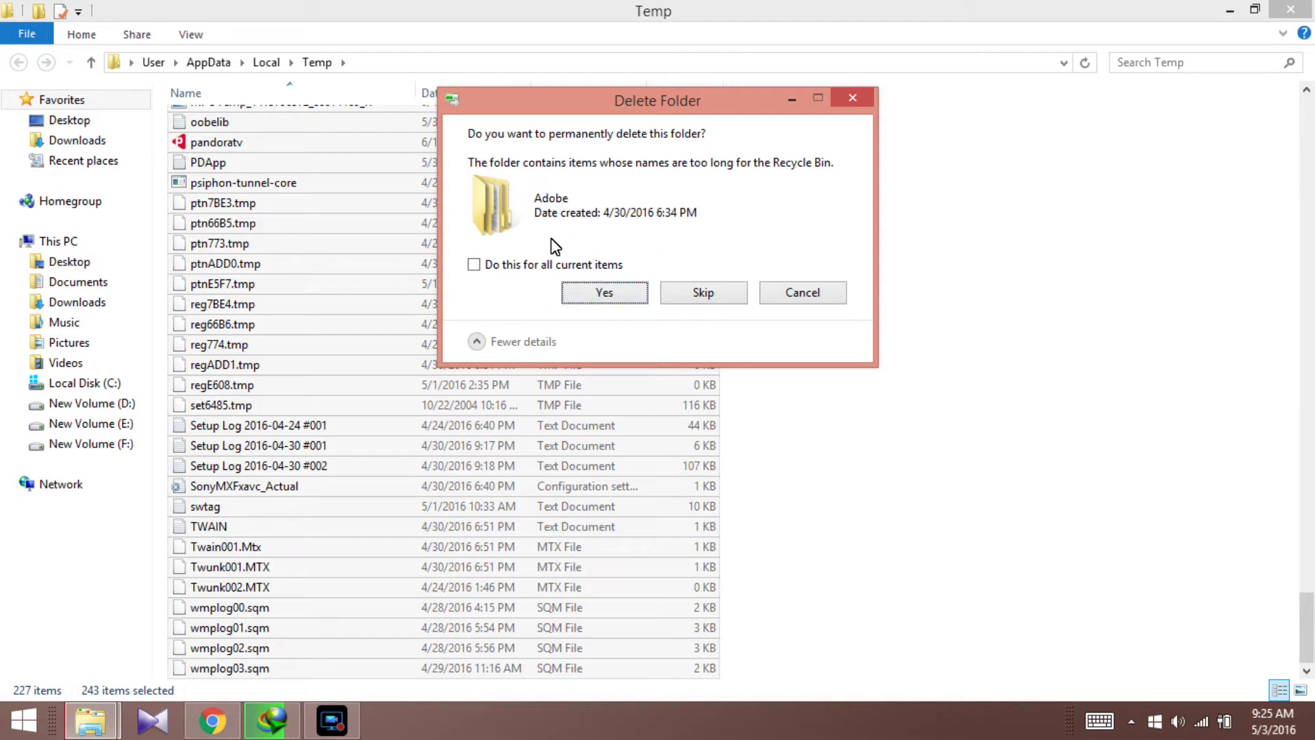
left_click(503, 269)
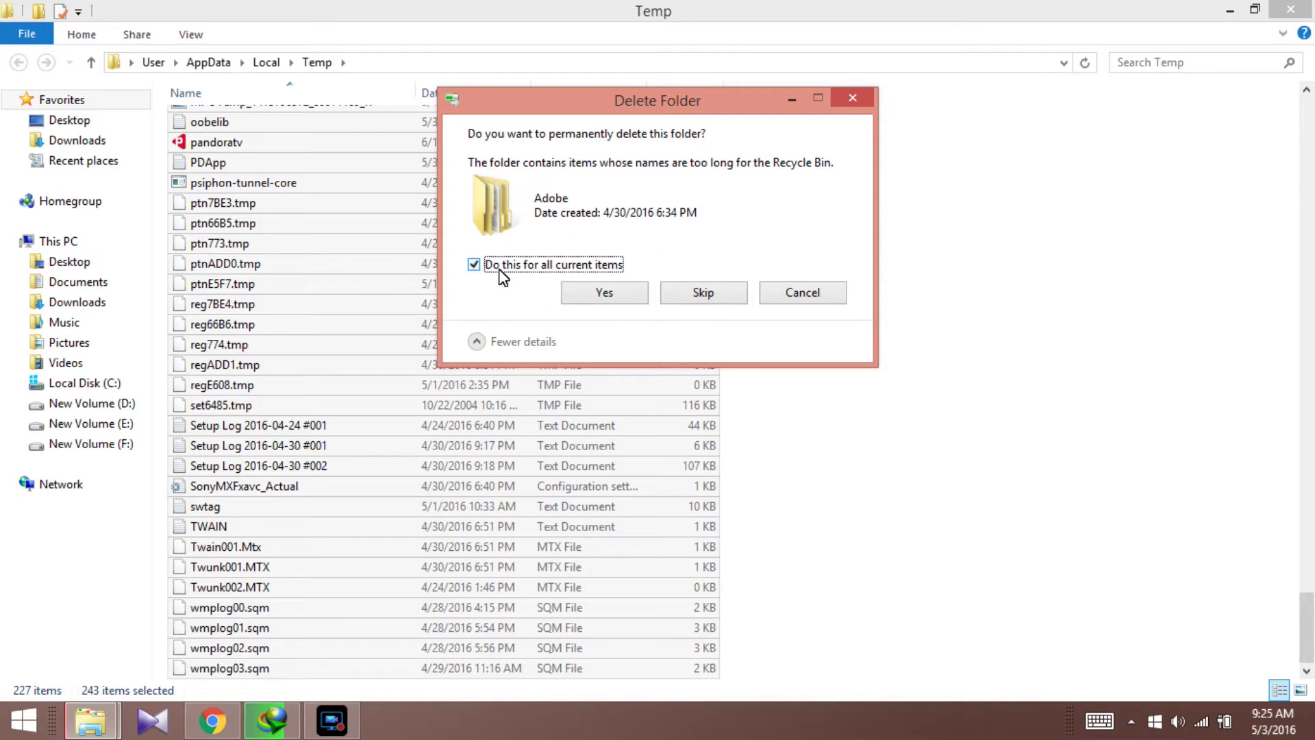
left_click(722, 290)
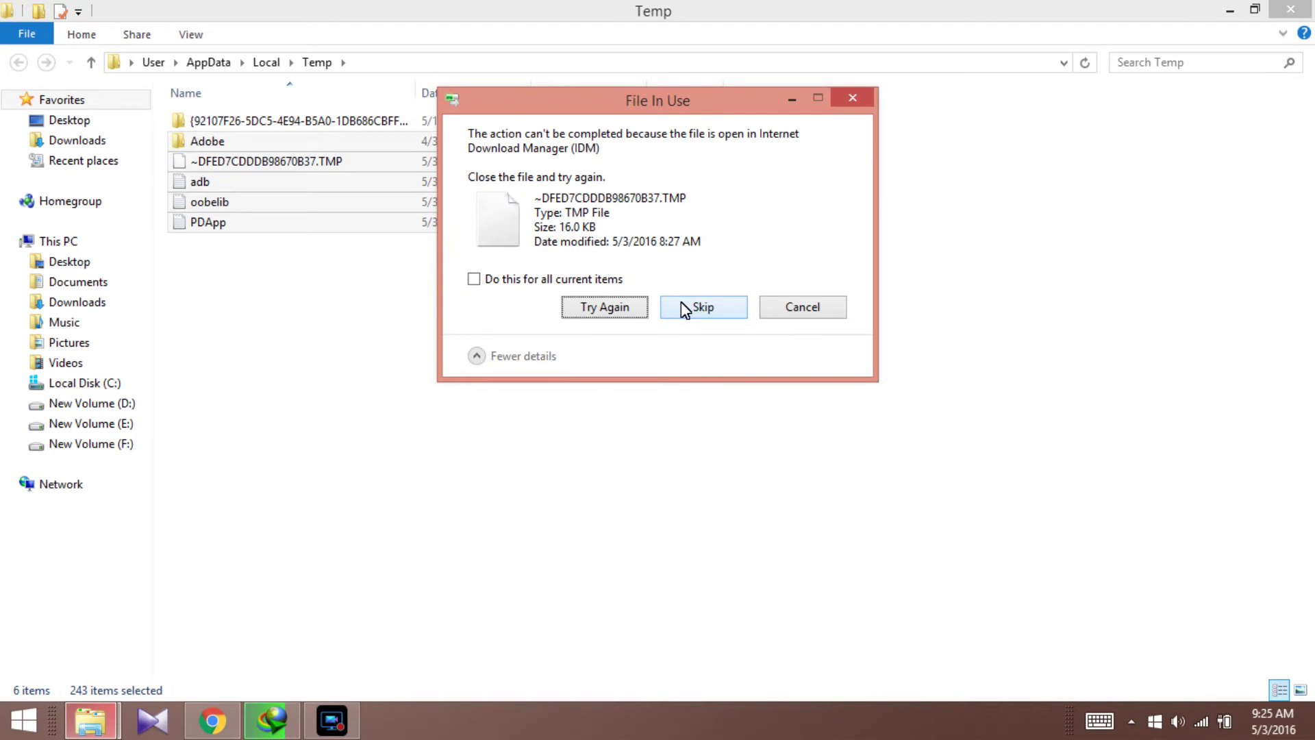
left_click(571, 285)
left_click(704, 306)
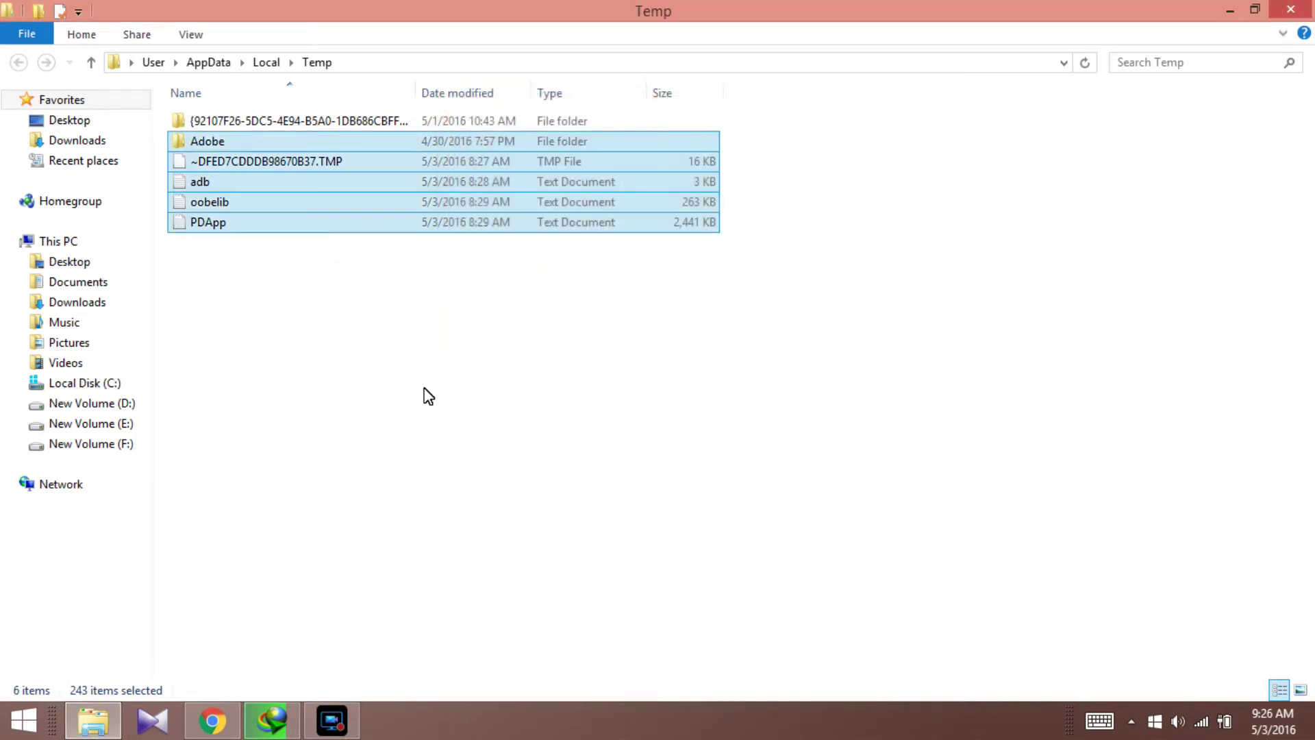
left_click_drag(428, 396, 412, 206)
left_click_drag(609, 587, 560, 106)
left_click(551, 363)
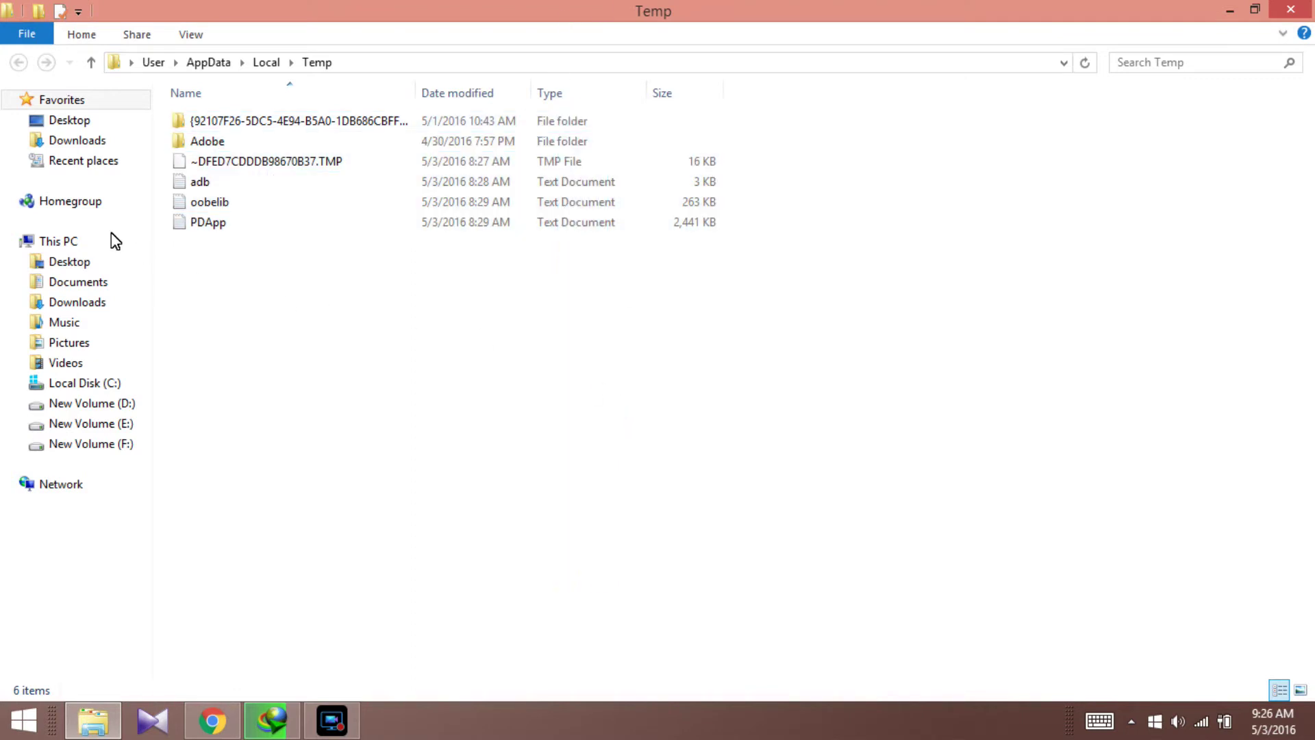
Check the free space of Local Disk (C:) in This PC and close the window.
left_click(91, 244)
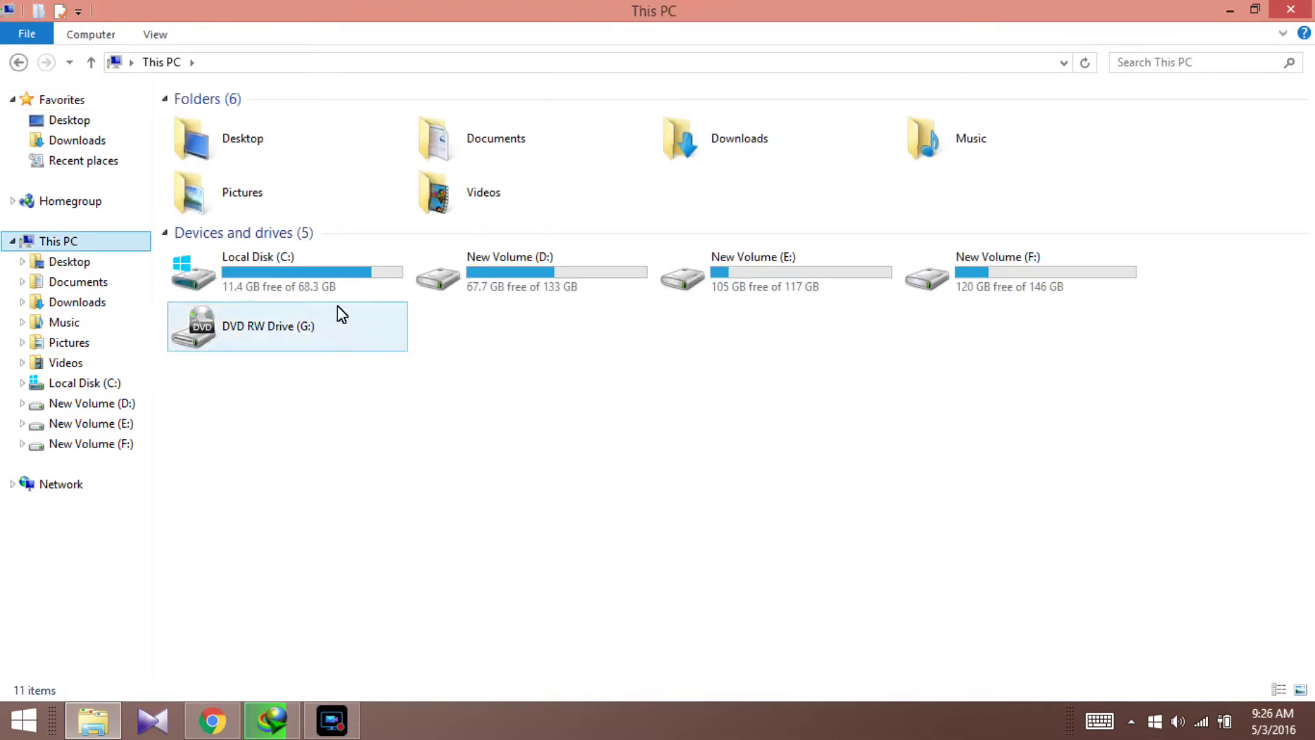
left_click(346, 291)
left_click_drag(860, 528, 282, 248)
left_click(968, 454)
left_click(1290, 9)
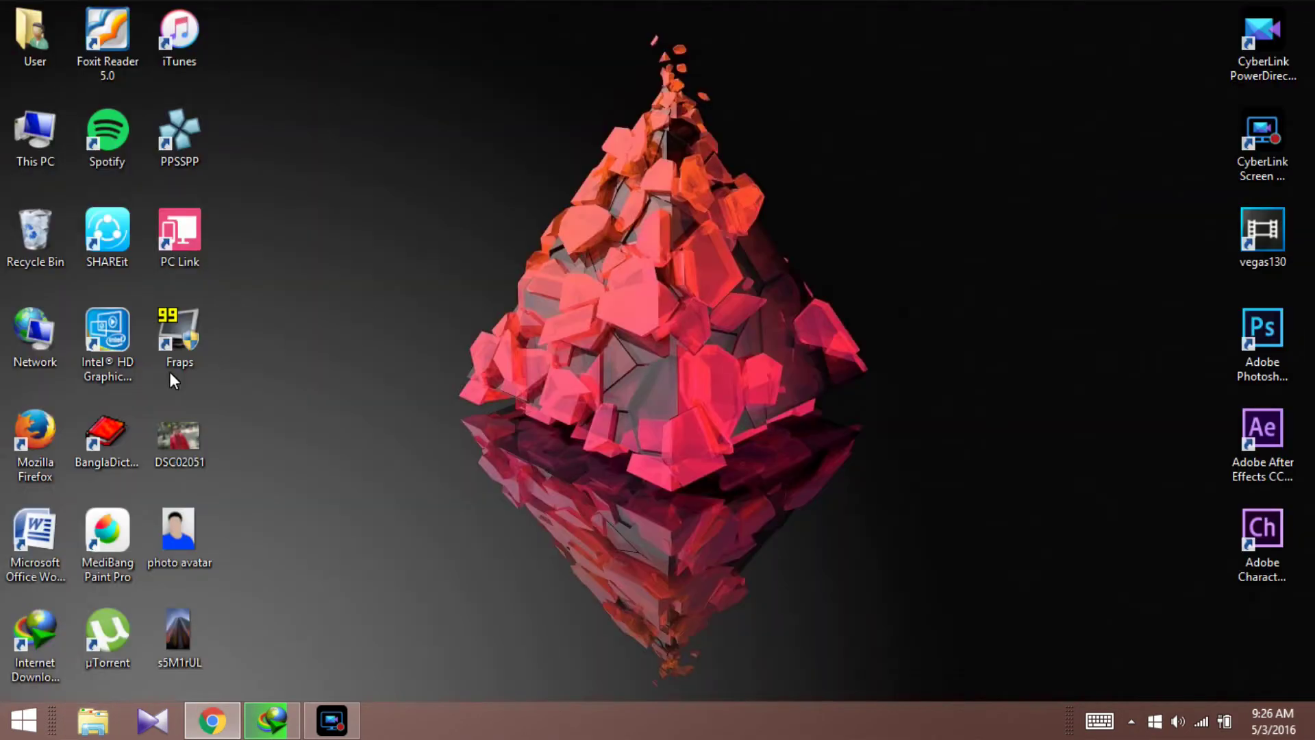
Open the Recycle Bin and permanently delete all the items in it.
double_click(58, 229)
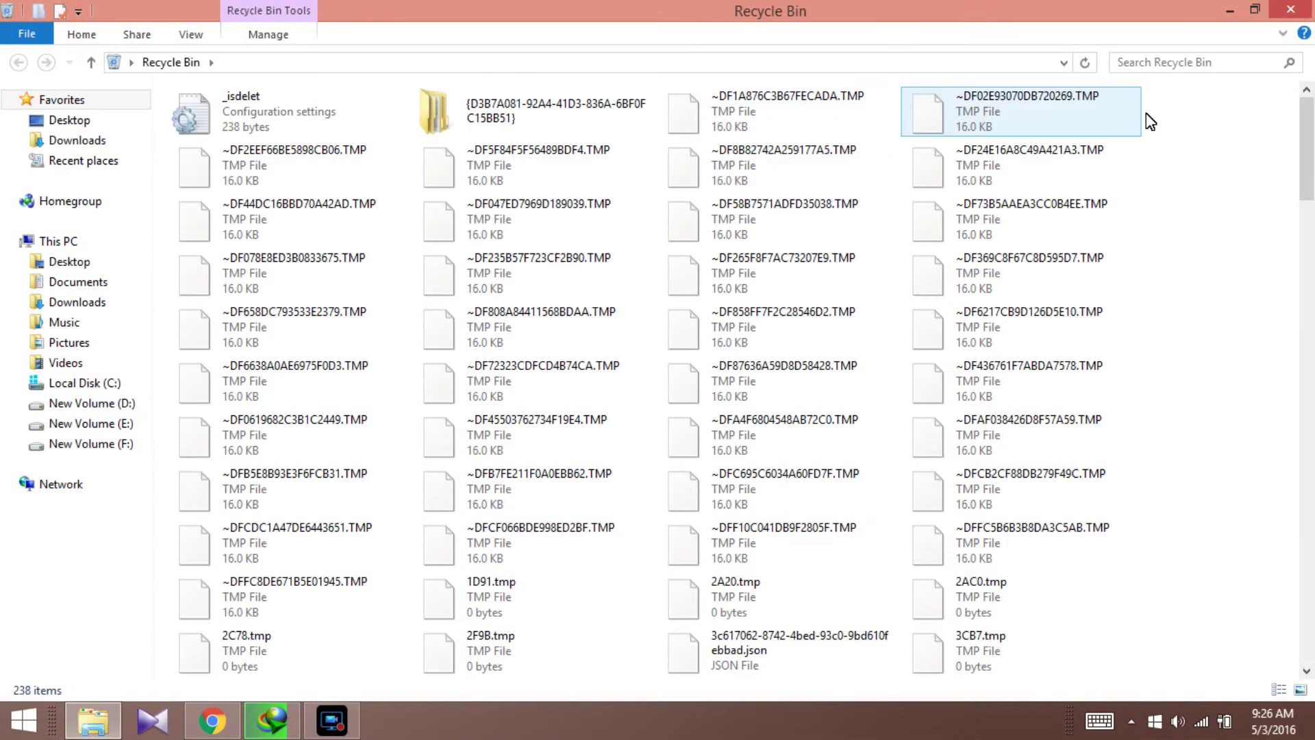
left_click_drag(1200, 109, 206, 682)
right_click(496, 220)
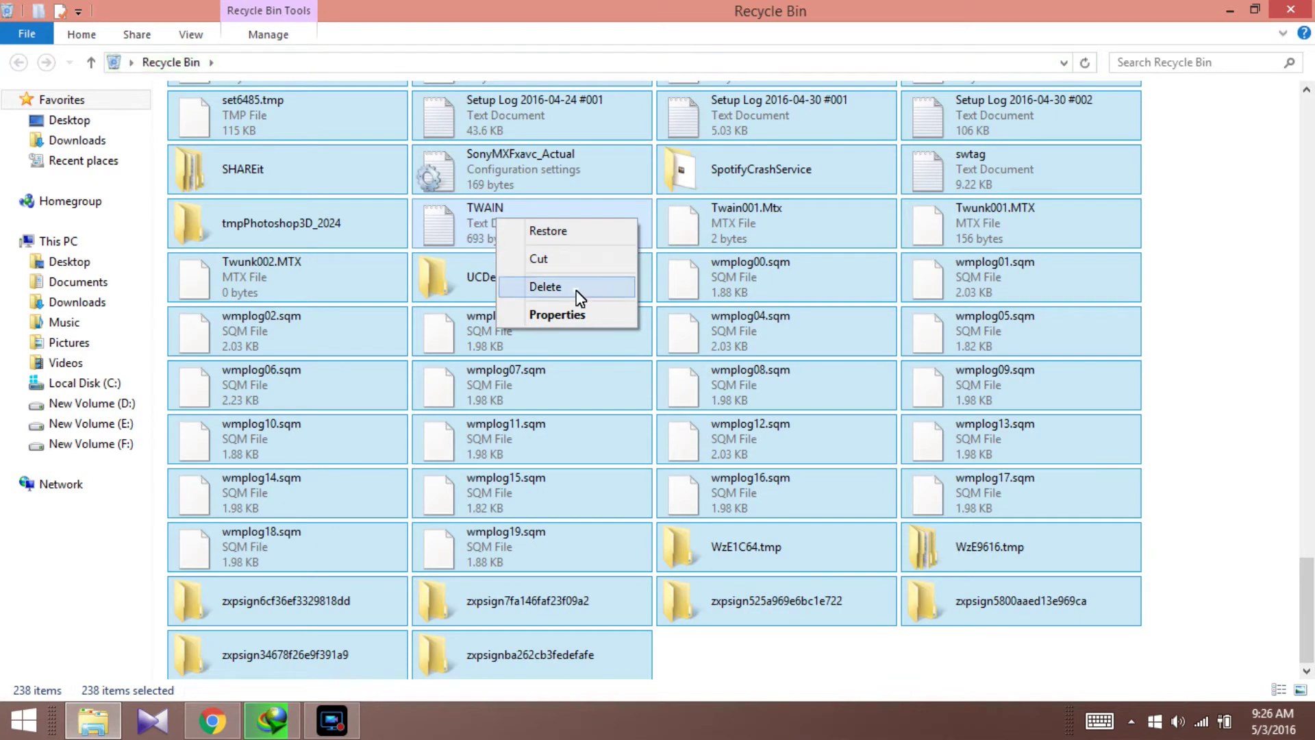
left_click(578, 291)
left_click(740, 378)
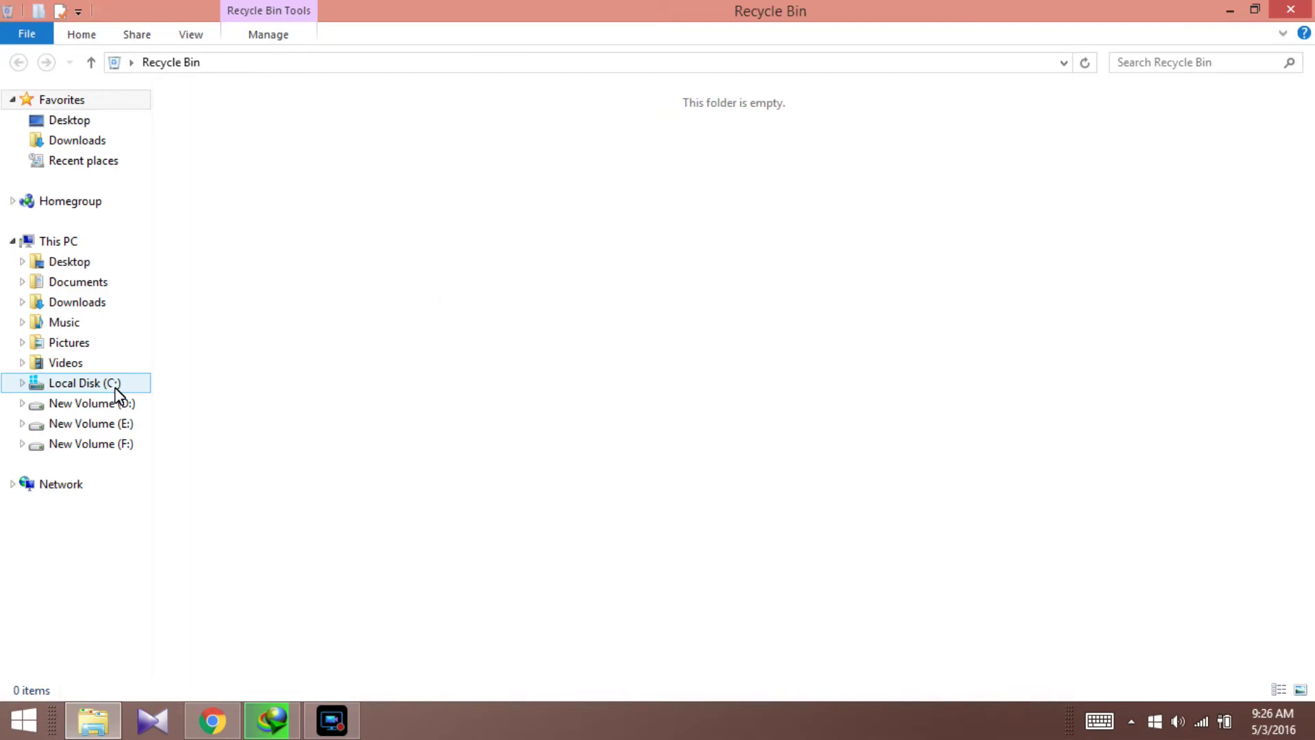
Look at the contents of Local Disk (C:) and the drives in This PC, and close the window.
left_click(115, 388)
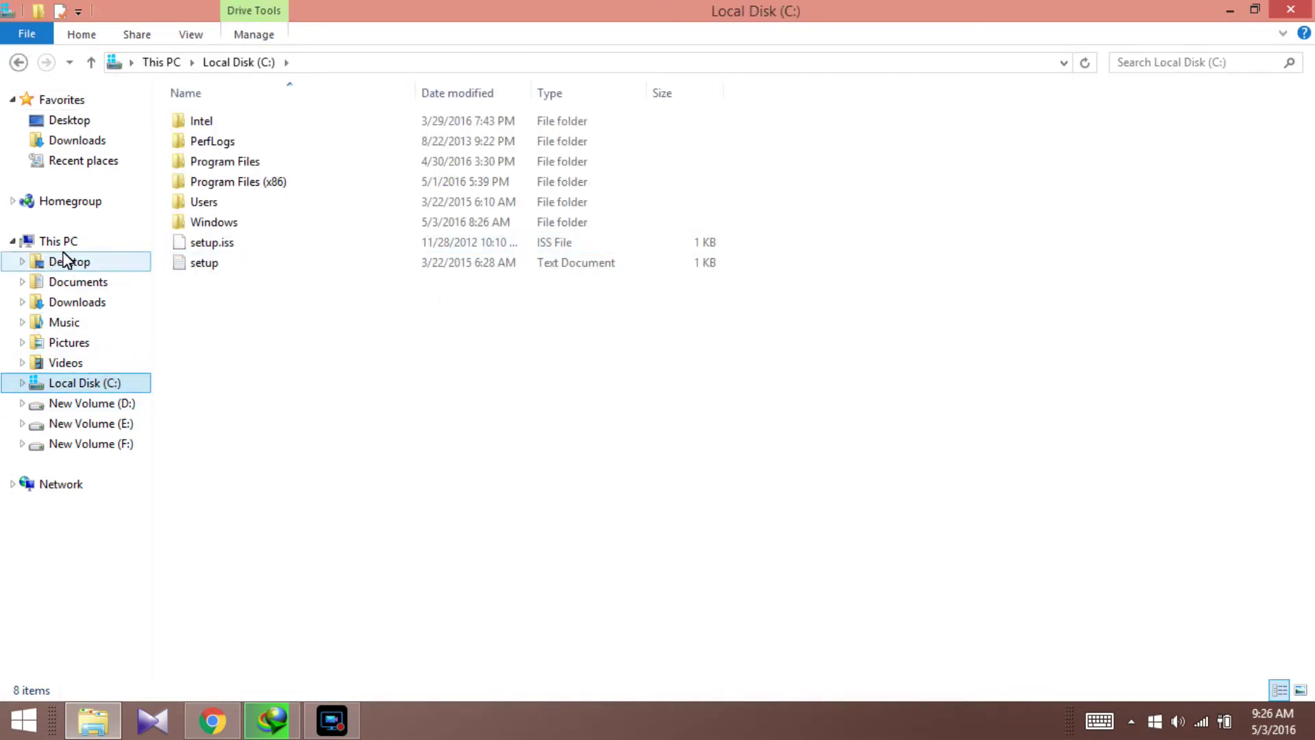
left_click(124, 245)
left_click(1291, 9)
left_click_drag(851, 273, 541, 664)
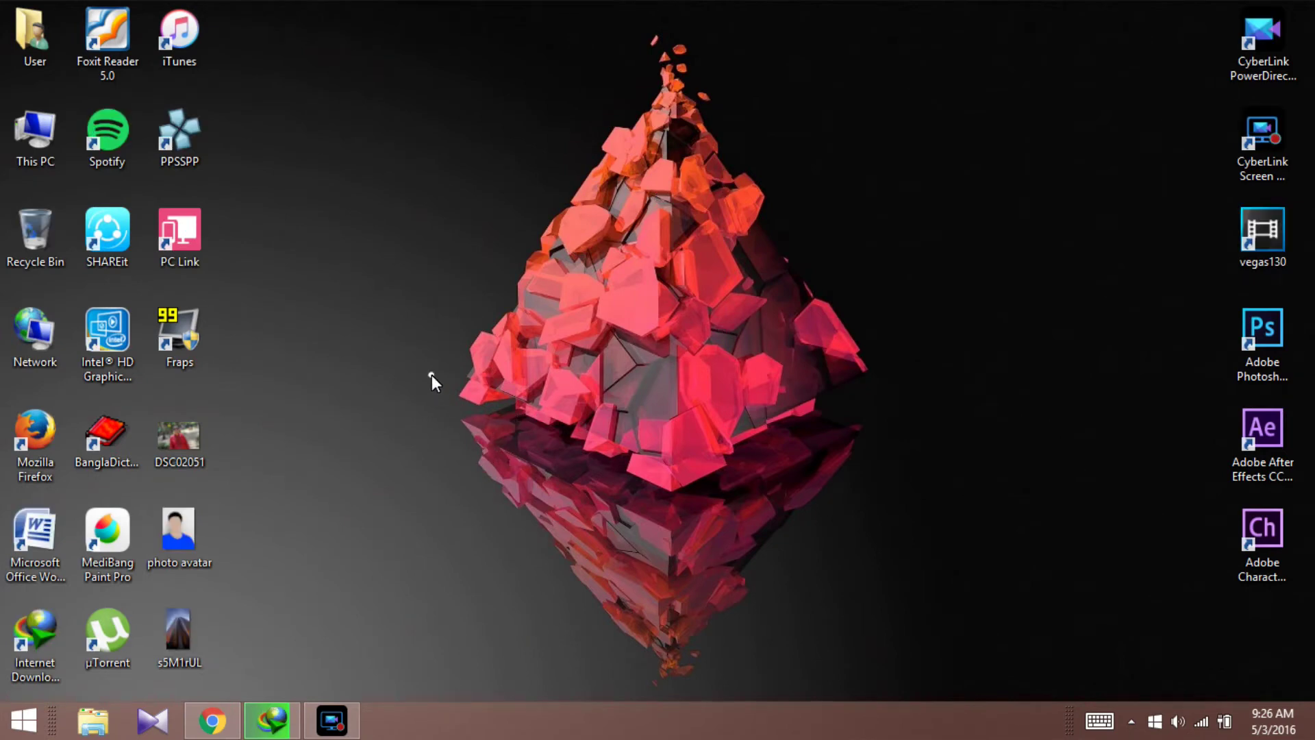
left_click_drag(431, 375, 902, 660)
left_click_drag(430, 340, 994, 571)
left_click_drag(982, 564, 422, 63)
left_click_drag(426, 152, 881, 626)
Switch to Chrome to view the rzr.to/cortex-download address and minimize the browser.
left_click(217, 724)
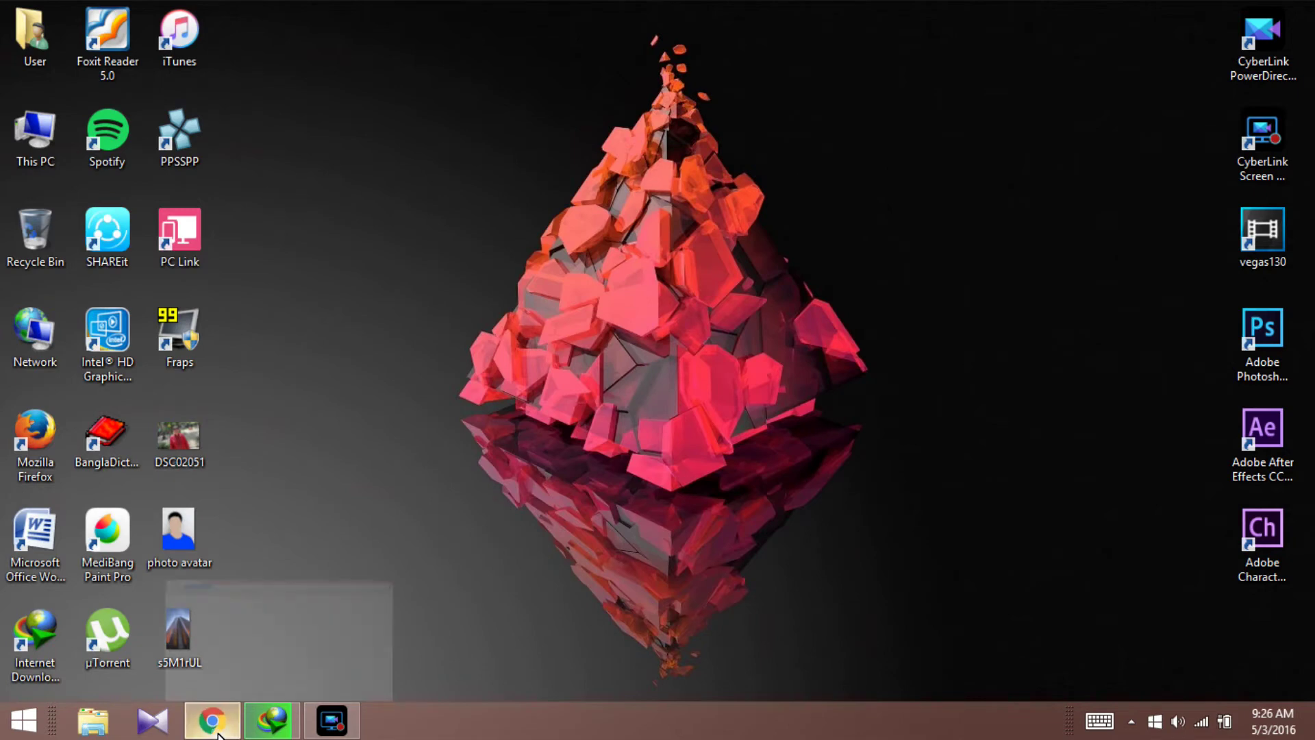
left_click(308, 41)
key("ctrl+a")
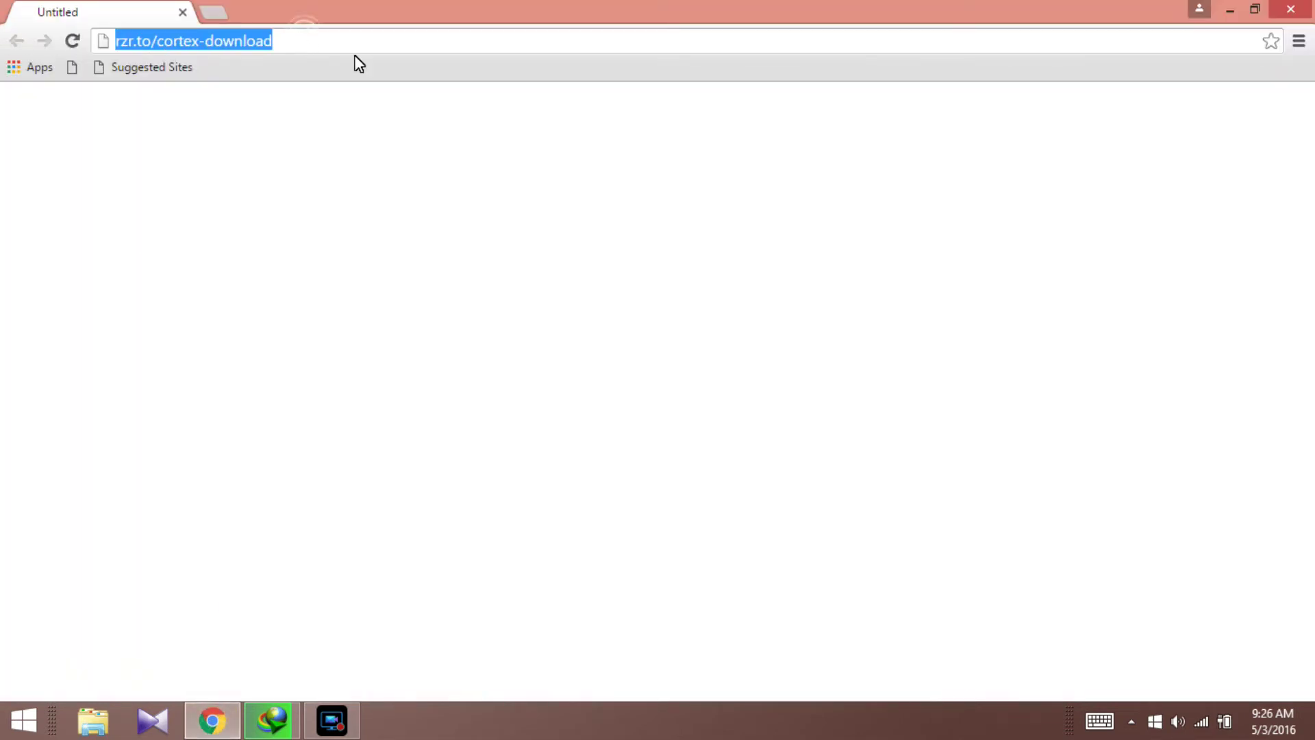
left_click(1237, 15)
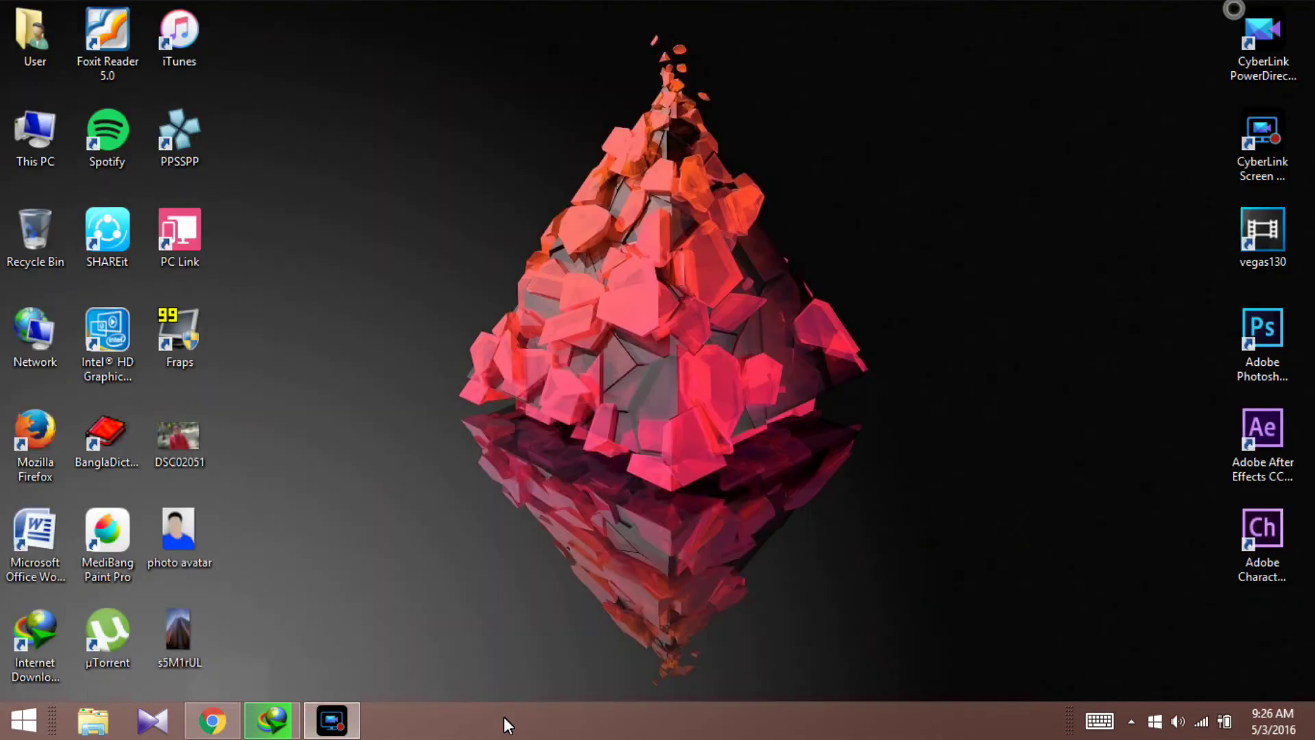
Run the downloaded RazerCortexSetup_7.2.16.12597.exe with permission to make changes and accept its license agreement.
left_click(273, 721)
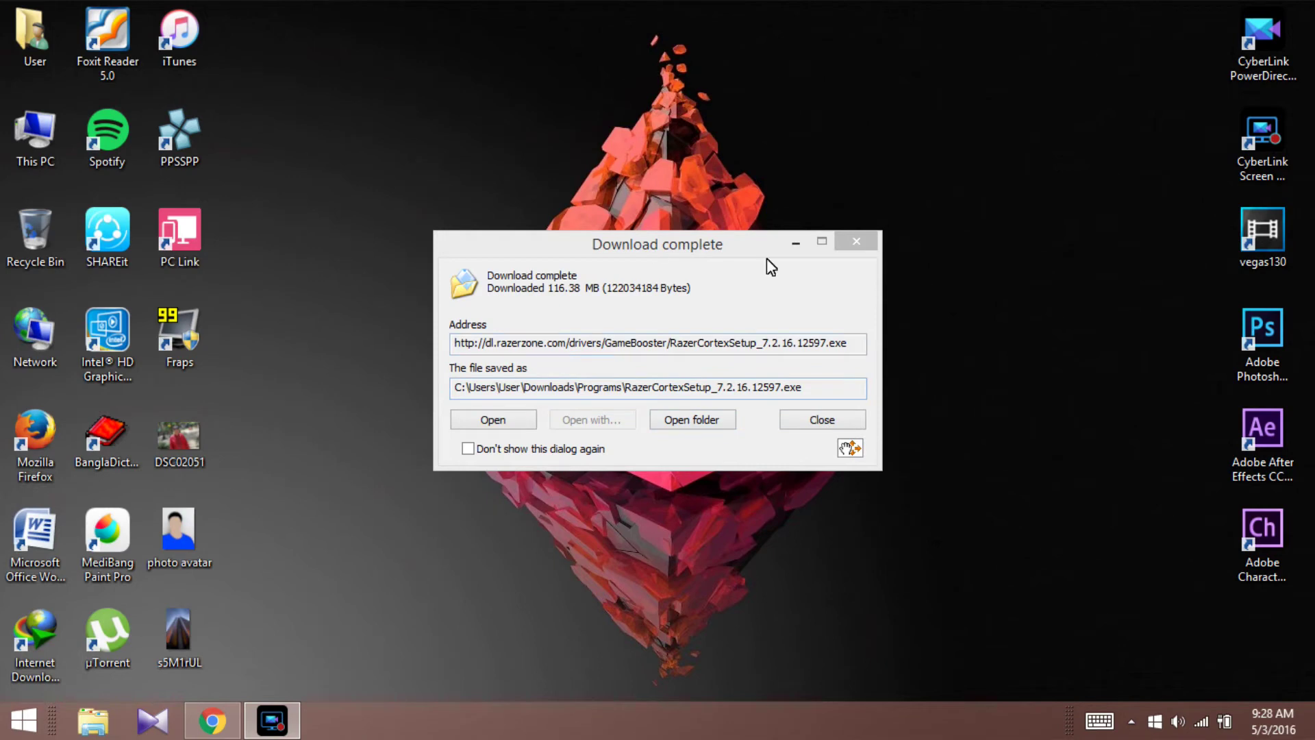
left_click(498, 419)
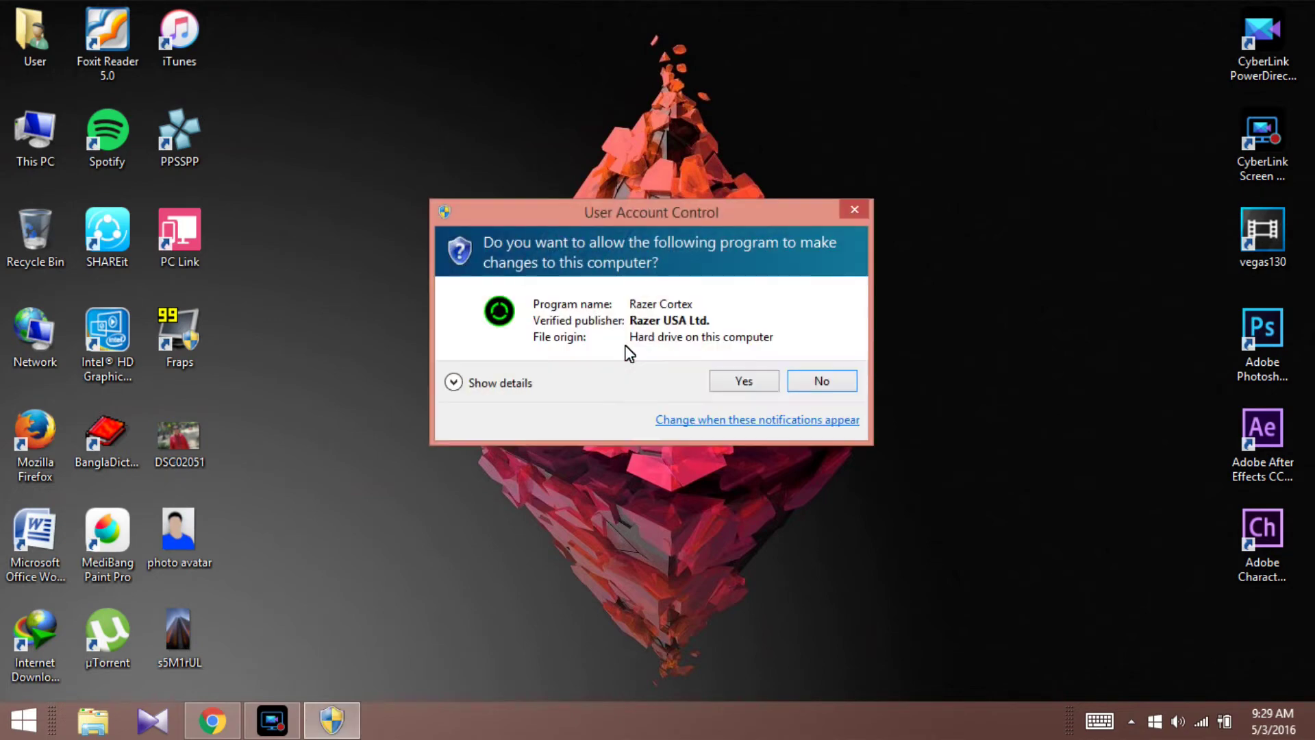
left_click(753, 381)
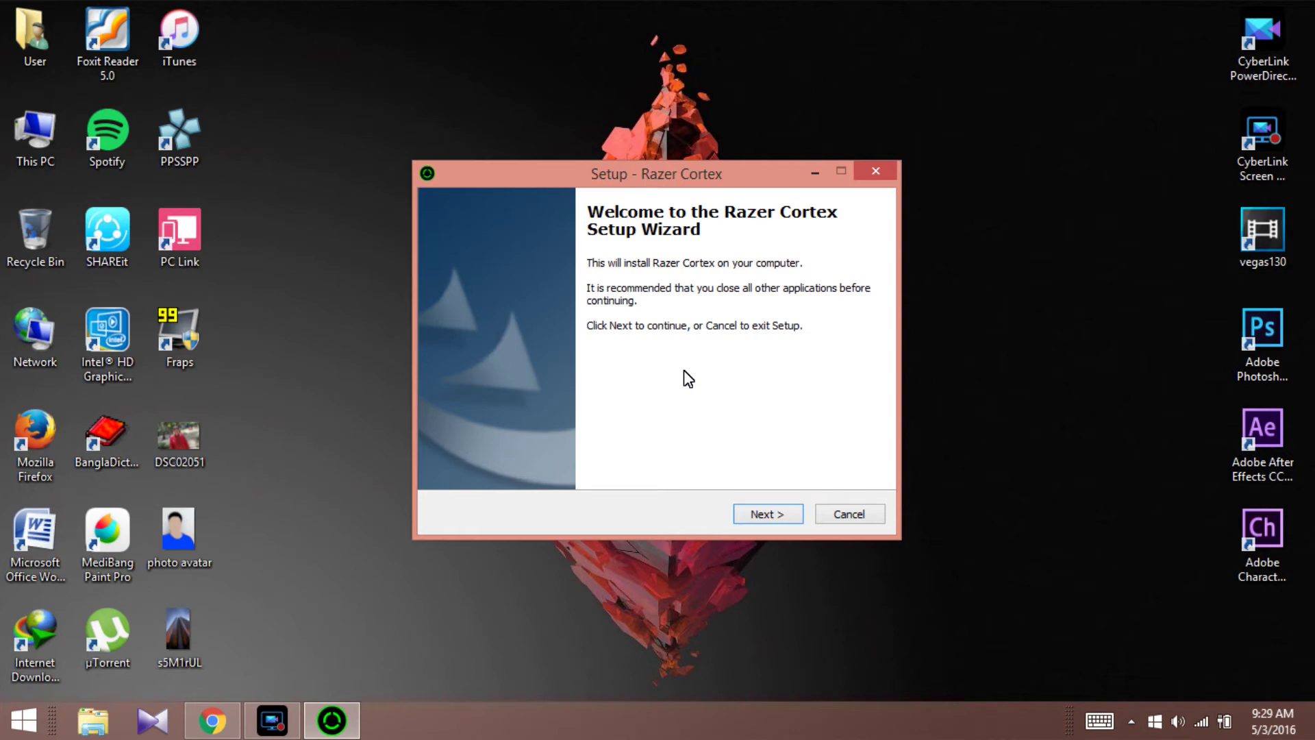
key("Return")
key("Return")
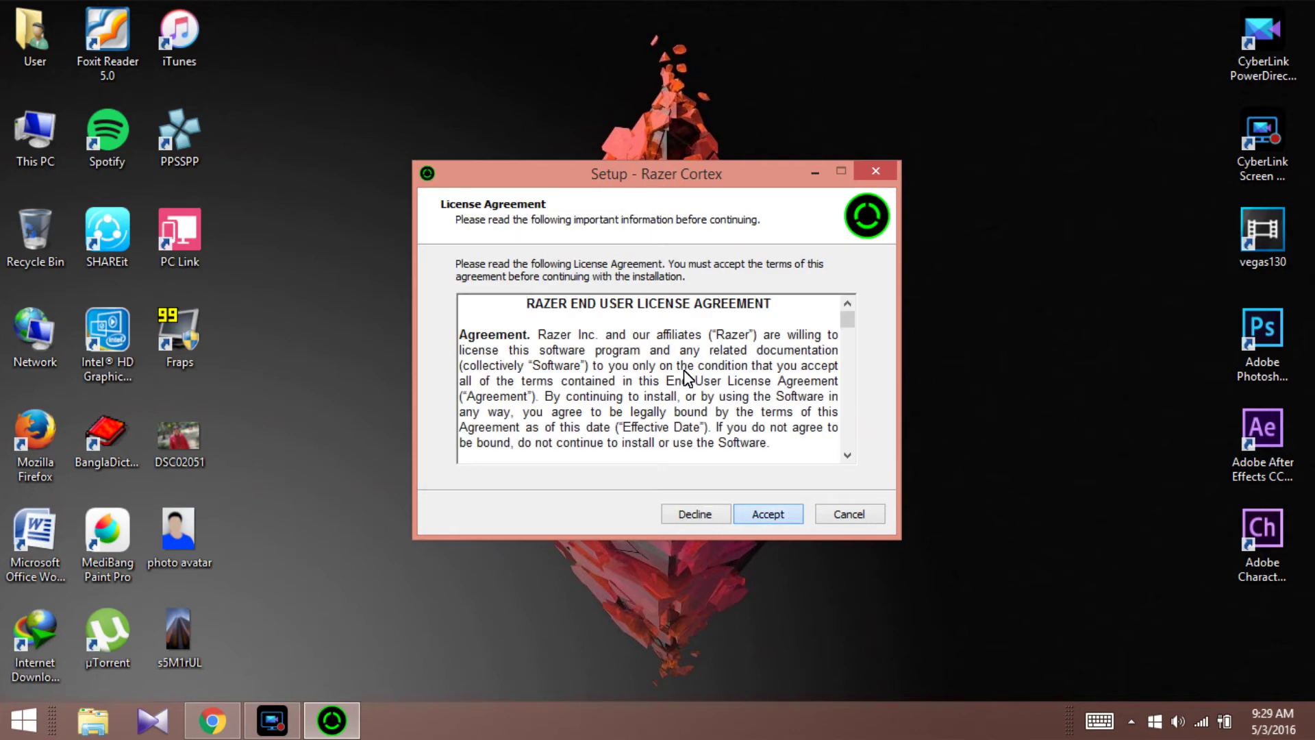
Set the Razer Cortex installation folder to D:\Razer Cortex by browsing to New Volume (D:).
key("Tab")
key("Return")
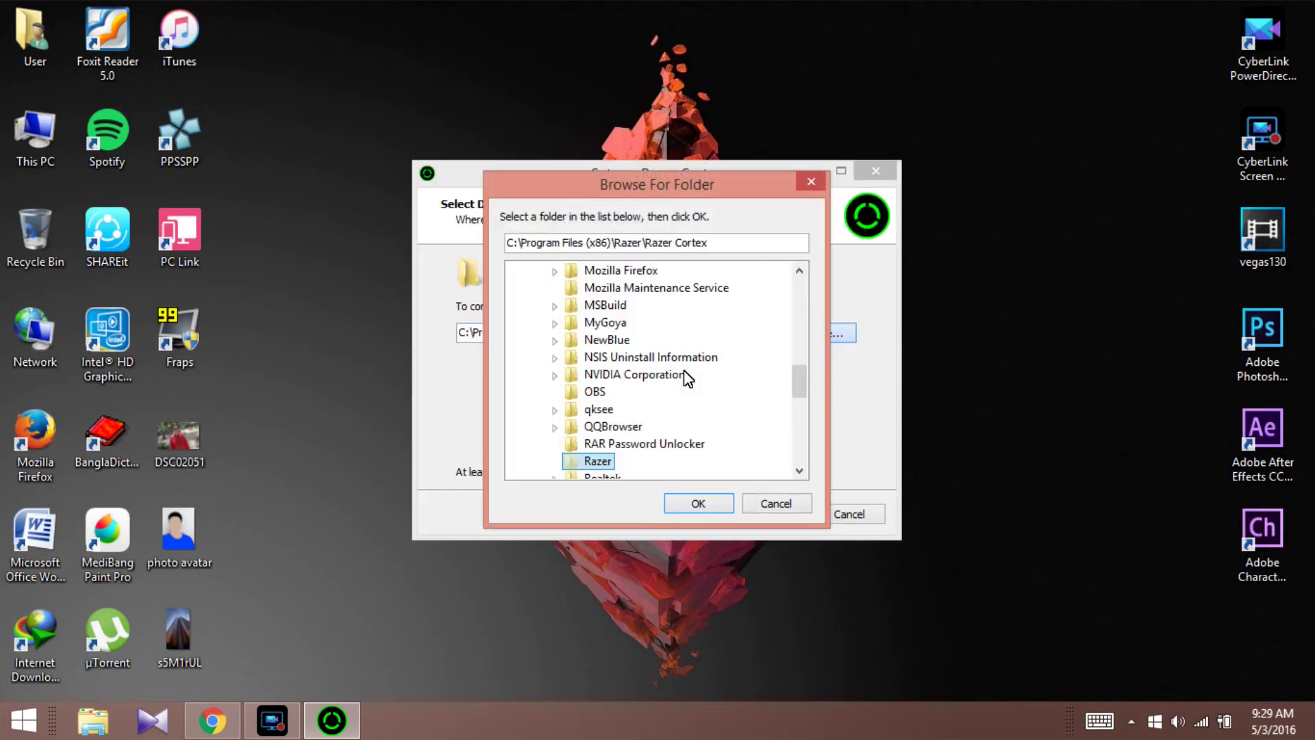
scroll(687, 379, "up", 15)
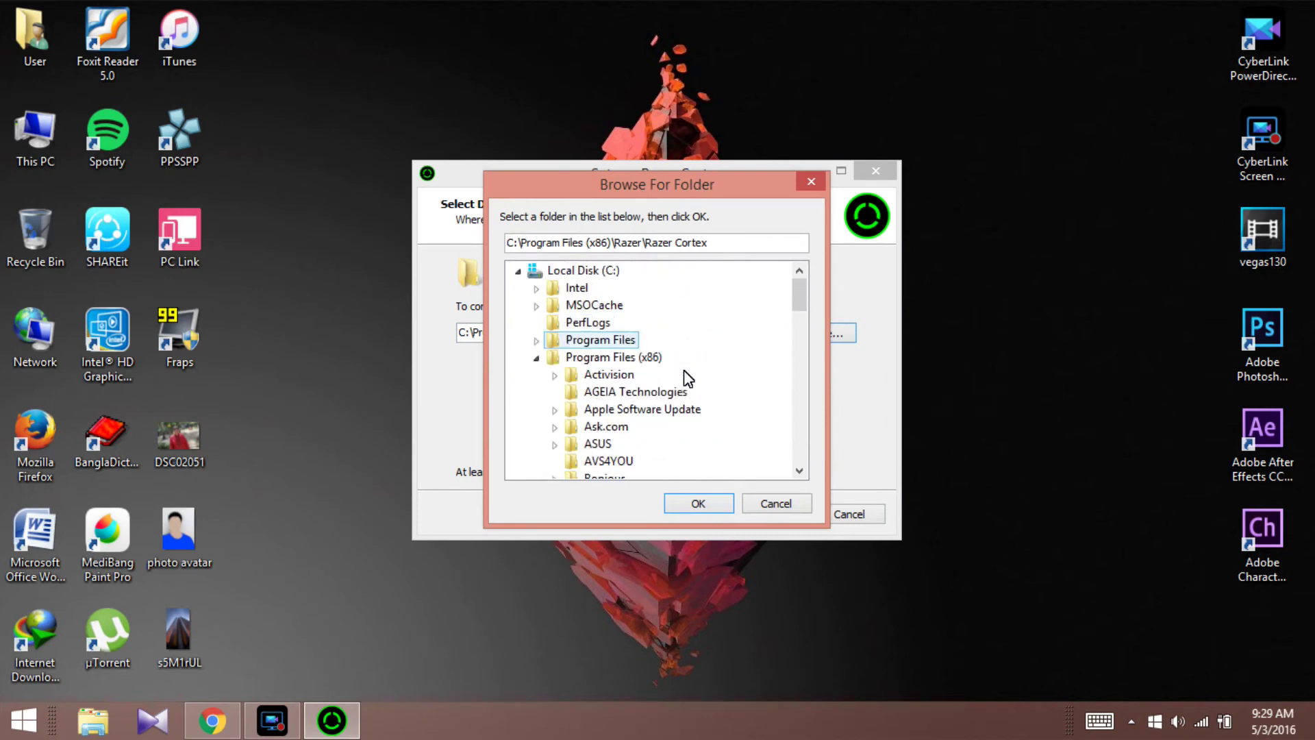
key("Left")
key("Left")
key("Left")
key("Left")
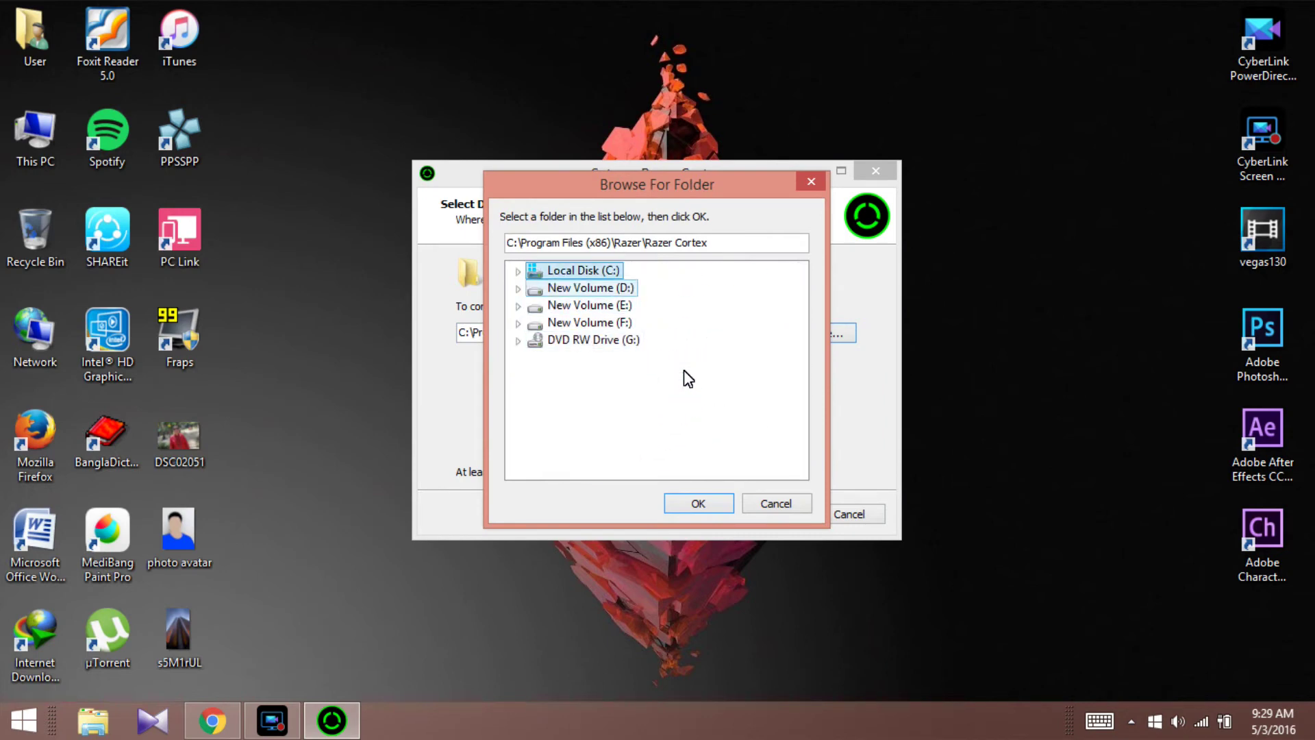
key("Down")
key("Return")
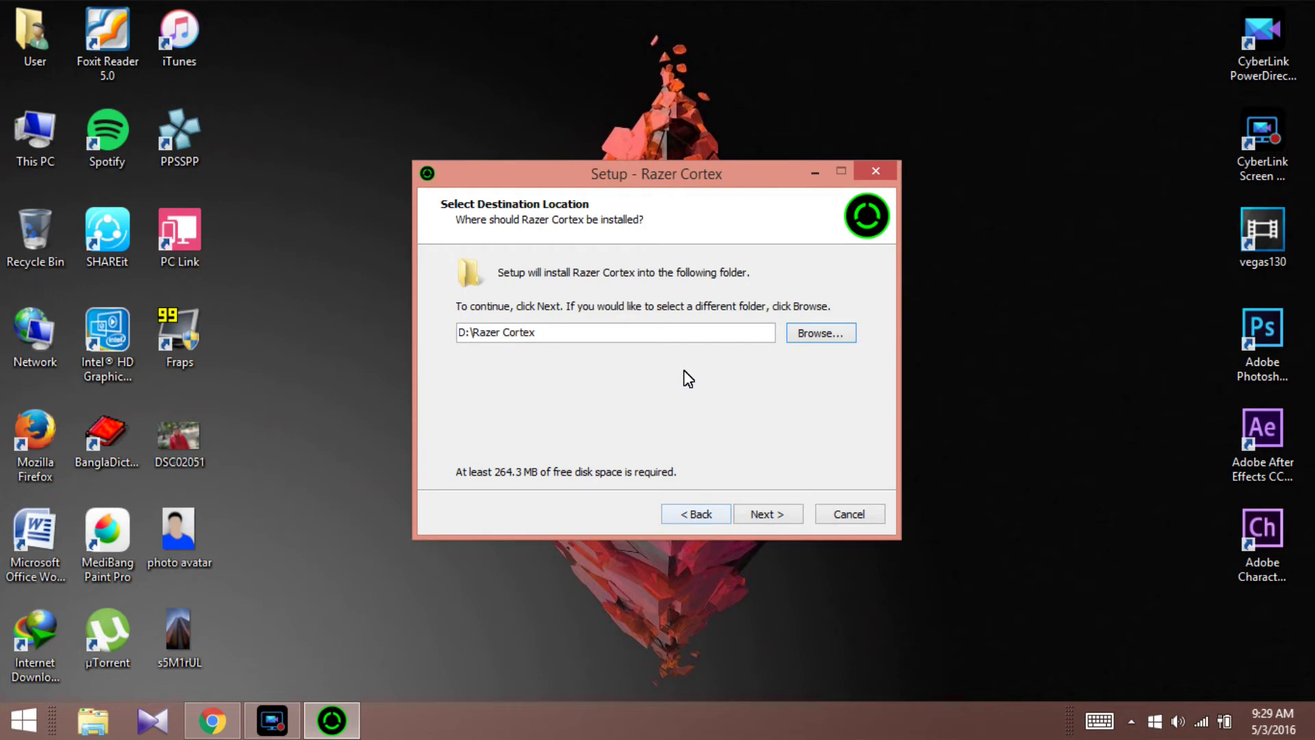
Install Razer Cortex with a desktop icon and finish the setup with Launch at Startup disabled.
key("Return")
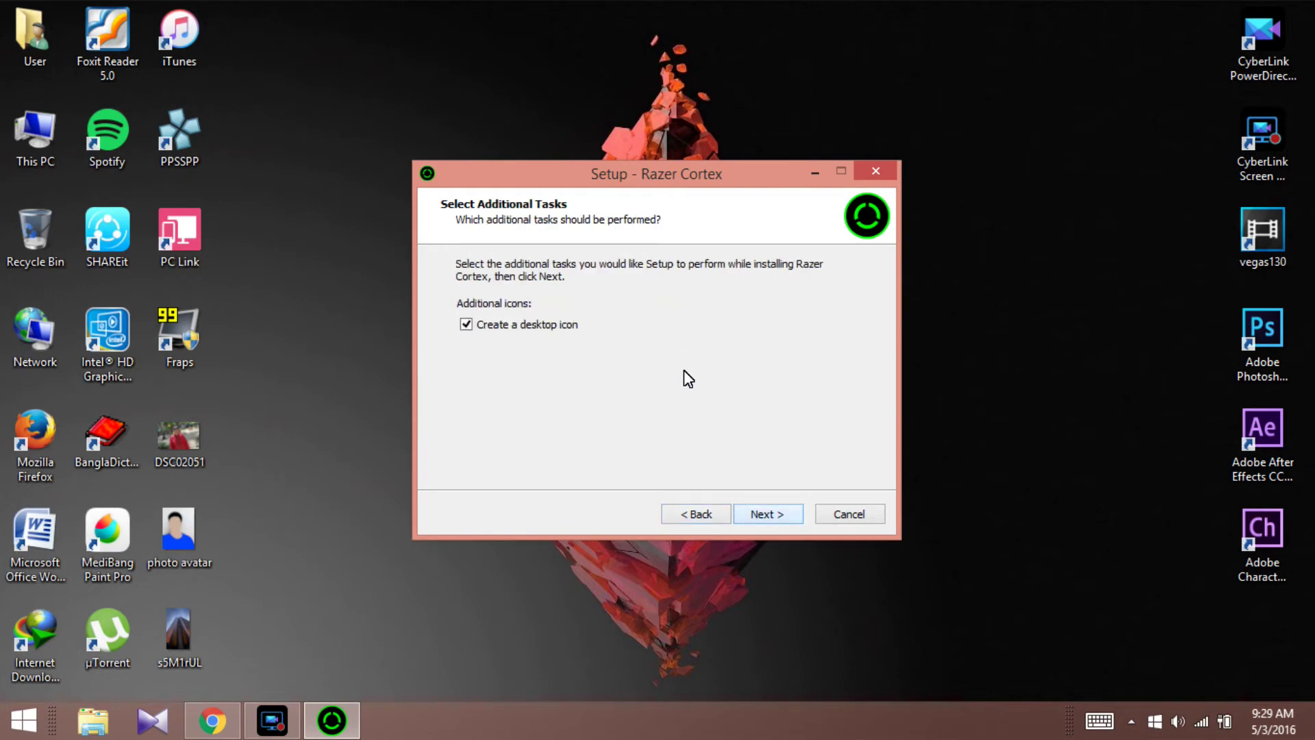
key("Return")
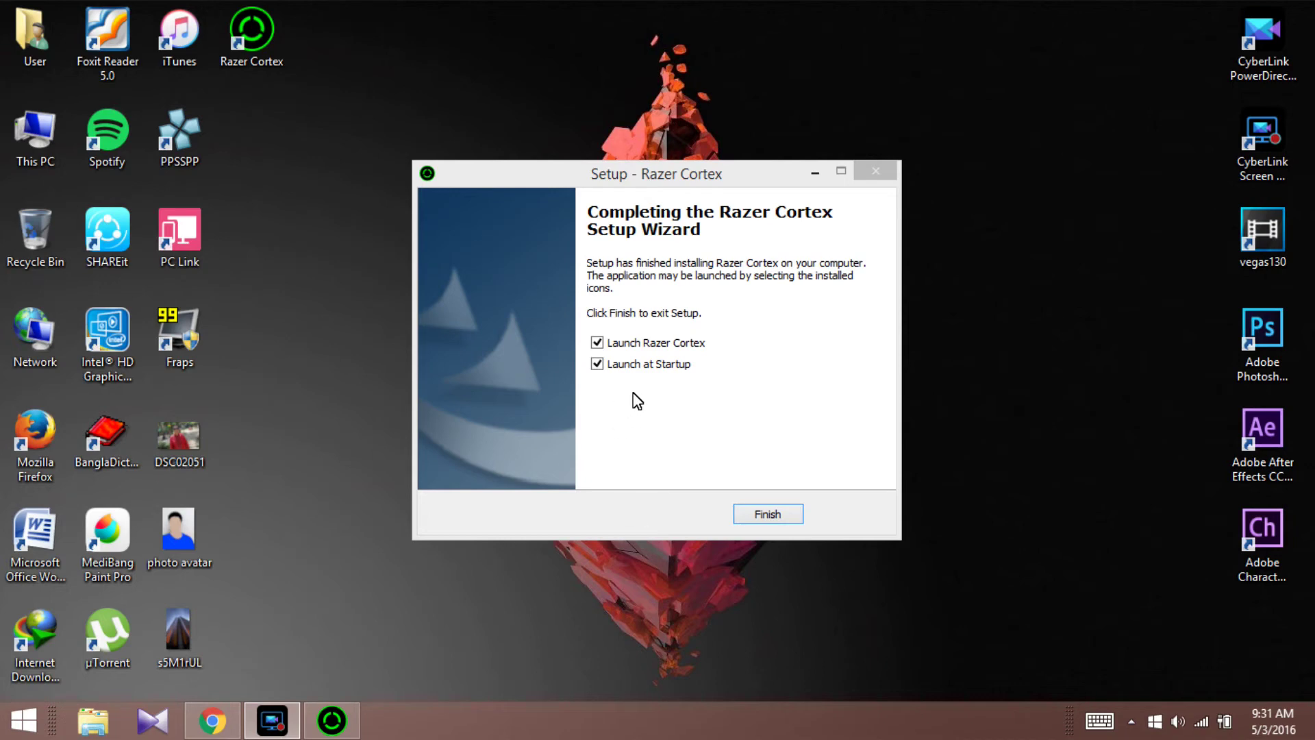
left_click(648, 370)
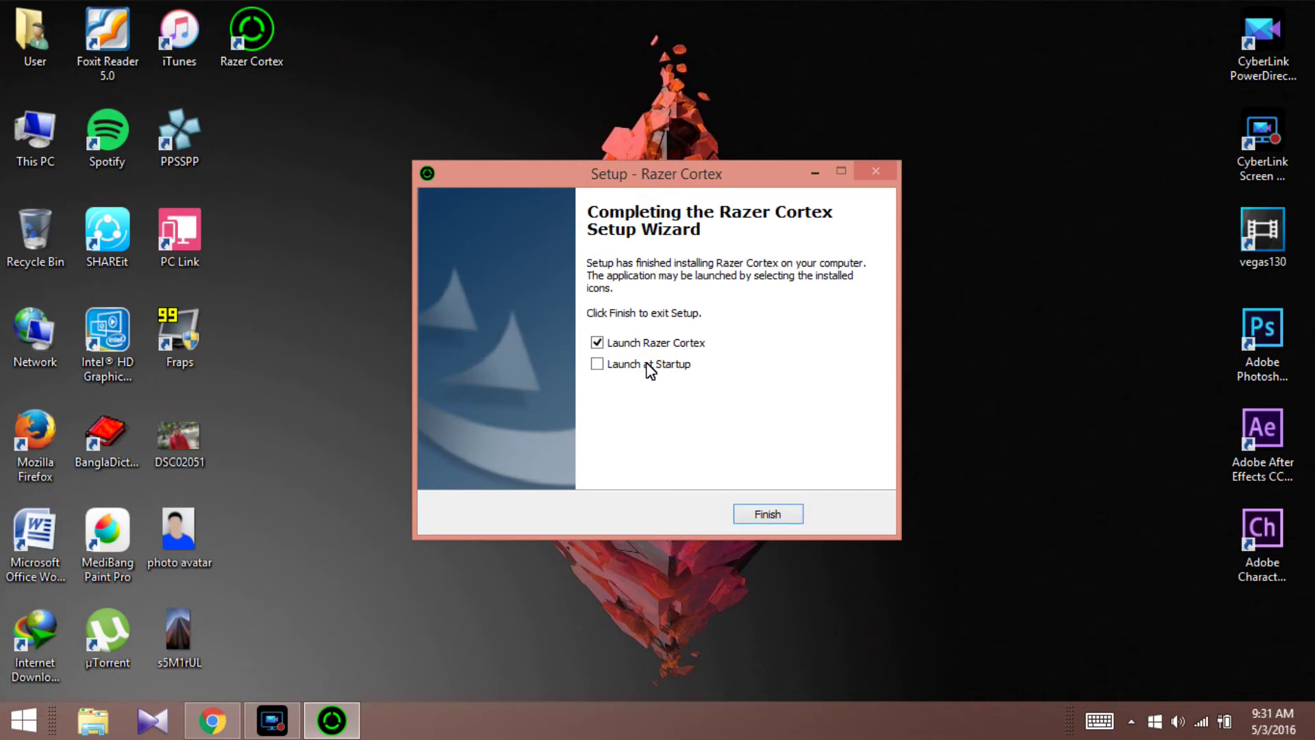
key("Return")
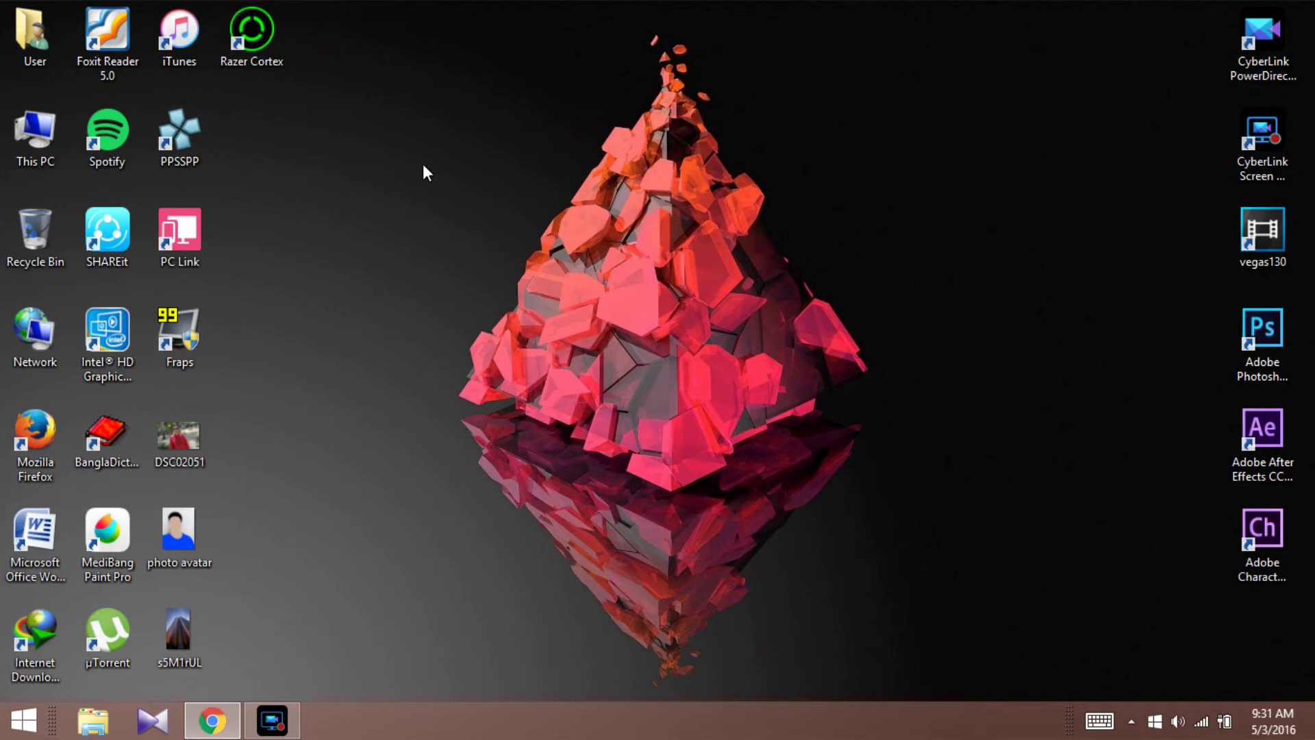
left_click_drag(220, 1, 432, 164)
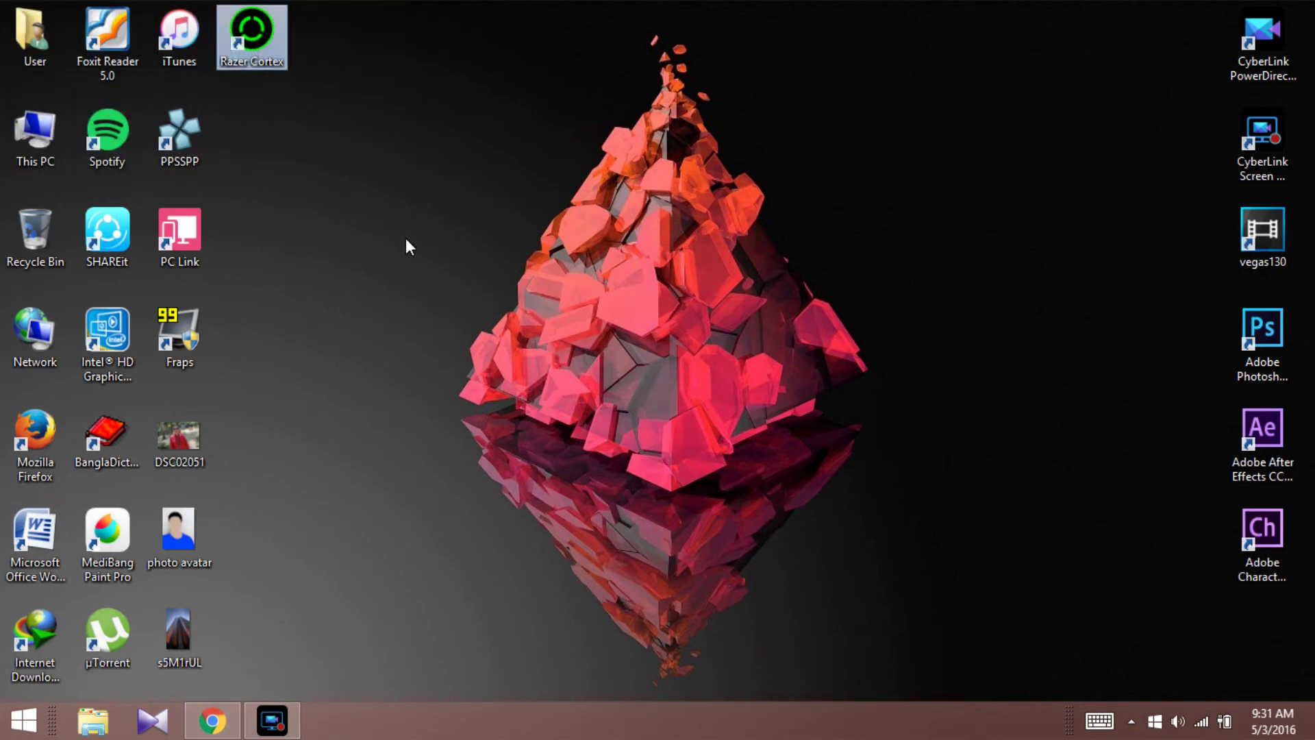
left_click(541, 428)
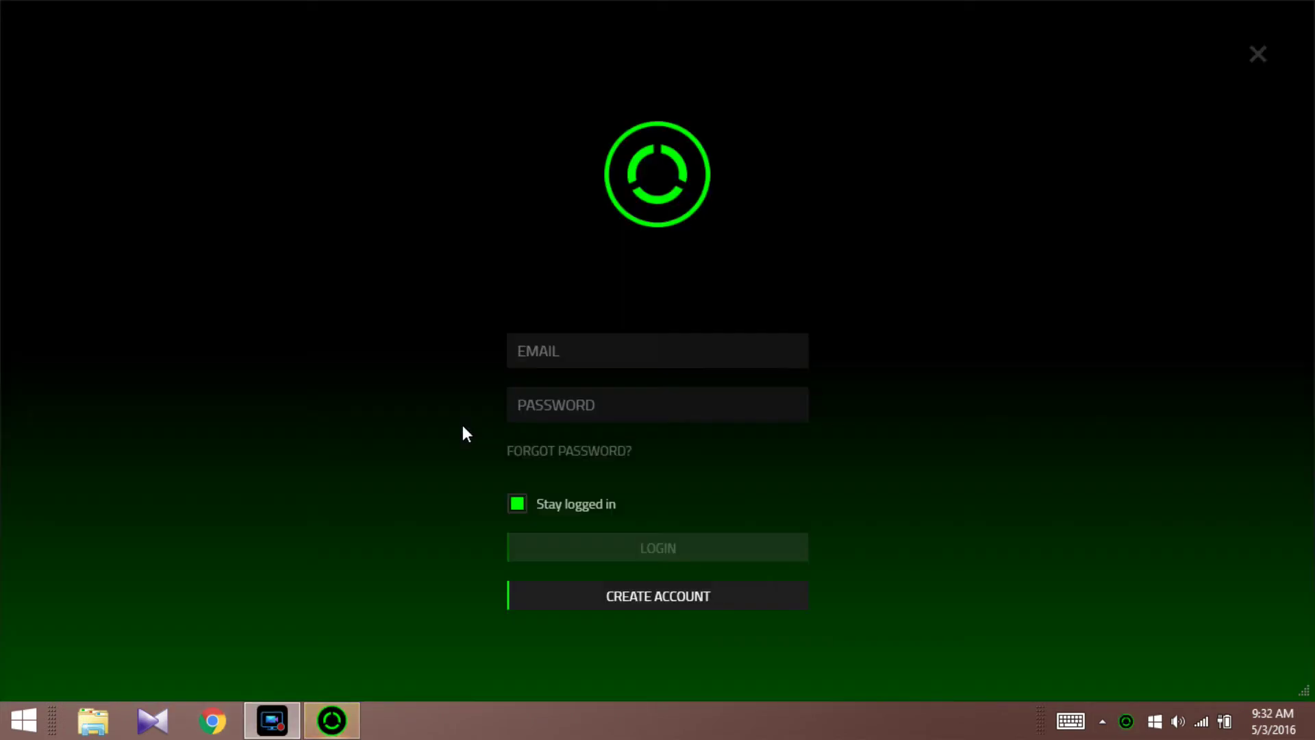
Create a Razer account from the sign-up form with the Terms of Service and Privacy Policy accepted.
left_click(342, 723)
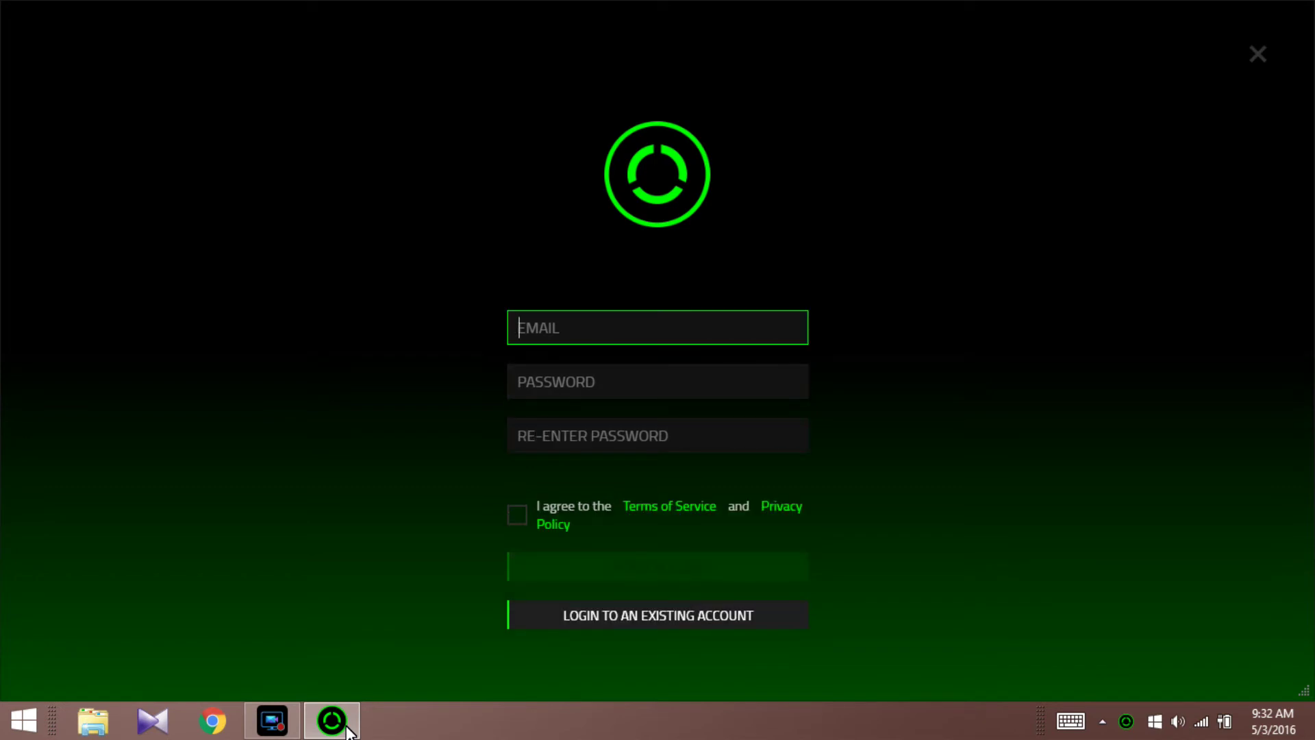
left_click(272, 721)
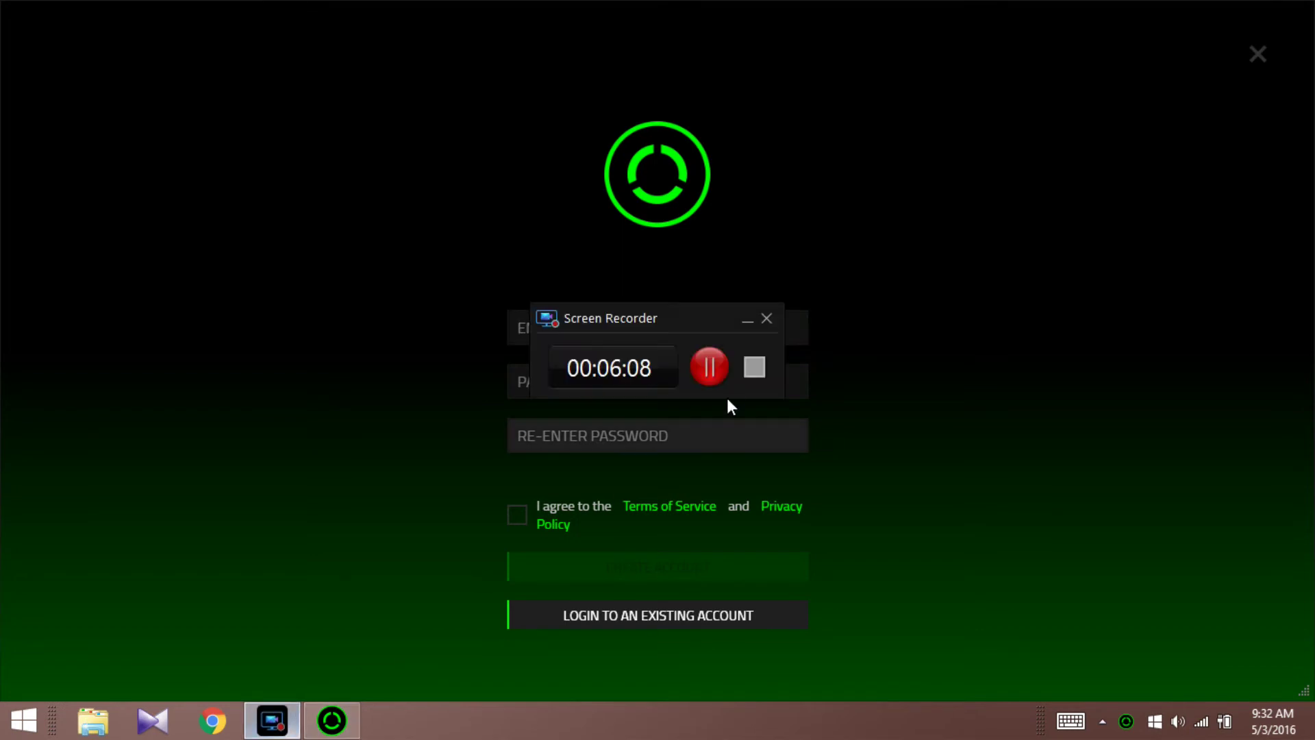
left_click(708, 365)
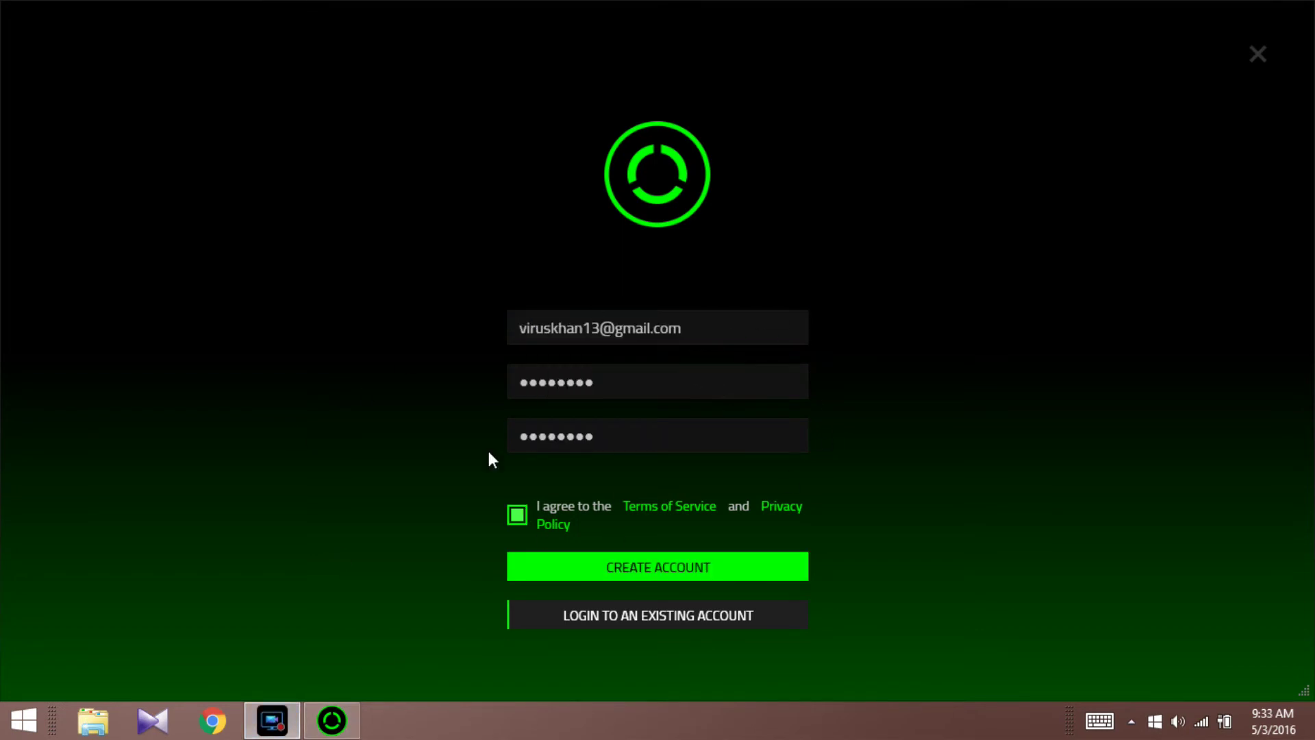
left_click(700, 558)
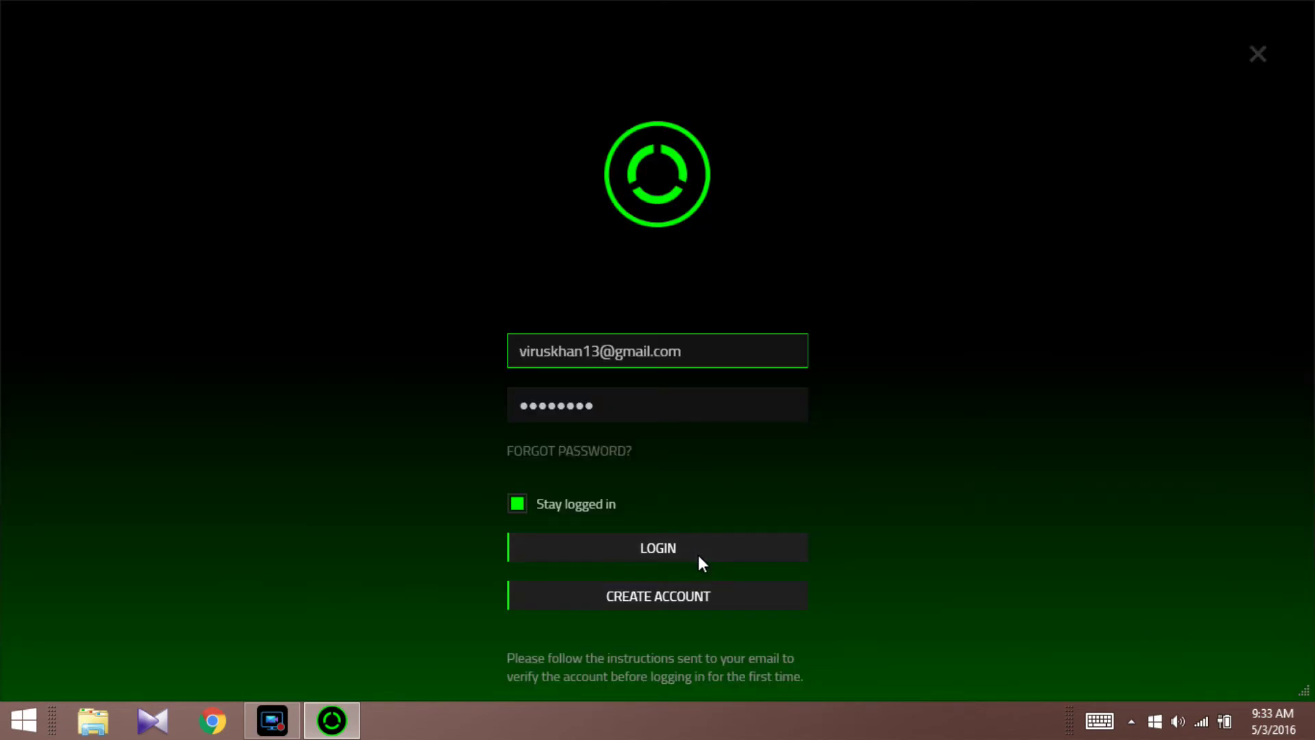
Log in to Razer Cortex with the new account, keeping Stay logged in enabled.
left_click(699, 556)
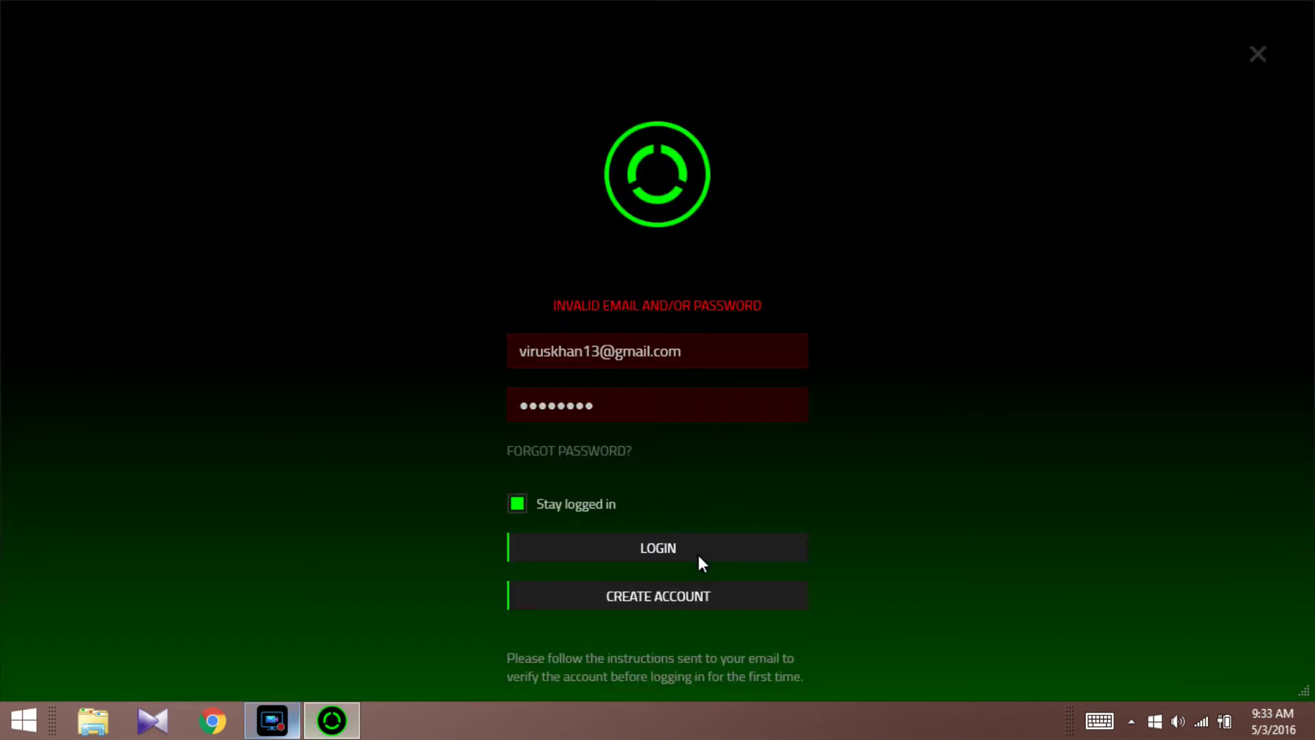
left_click(291, 720)
left_click(710, 367)
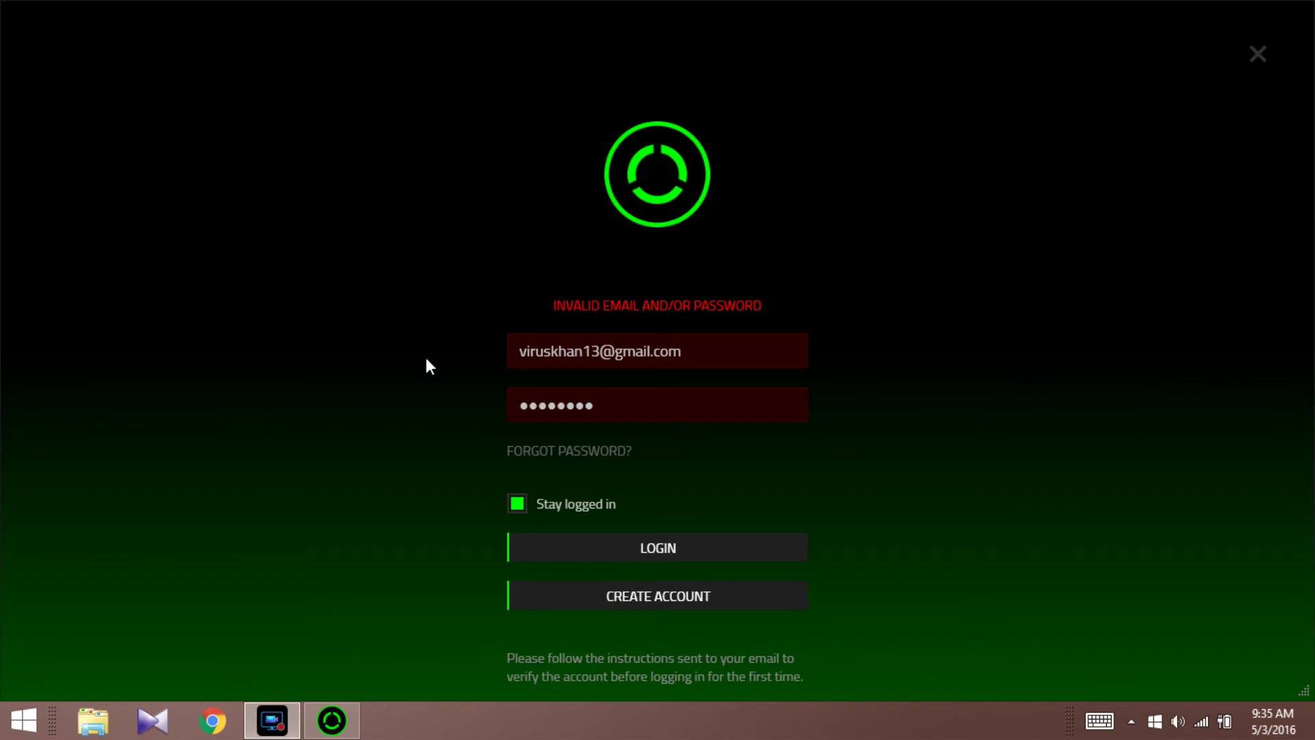
left_click(709, 545)
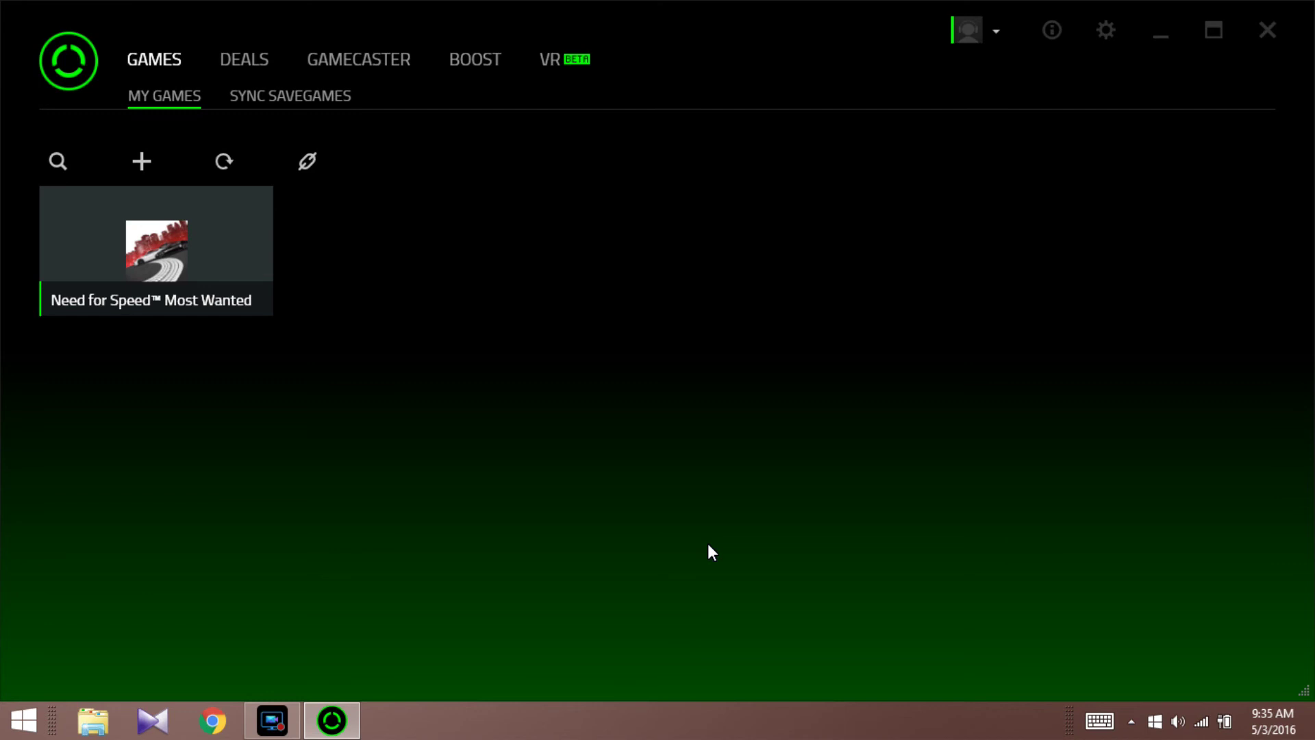
key("super")
scroll(449, 562, "down", 5)
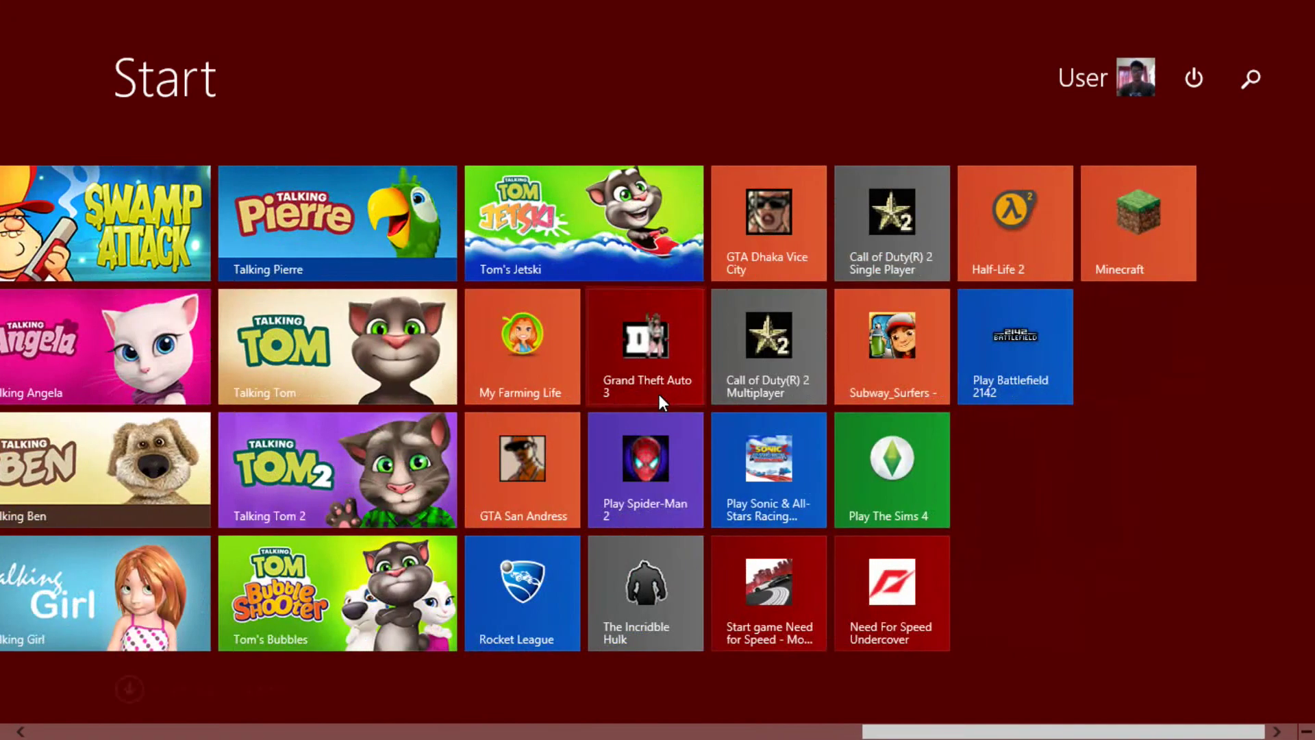
scroll(123, 557, "up", 5)
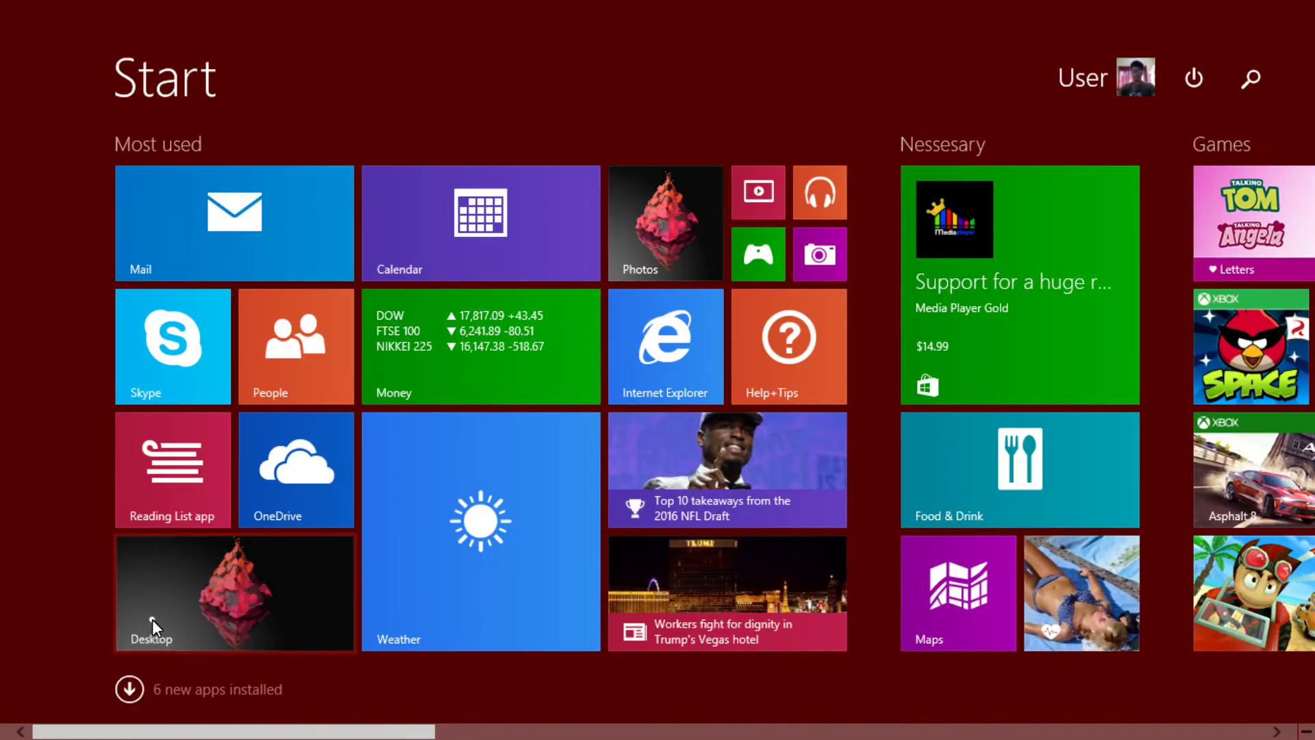
left_click(152, 619)
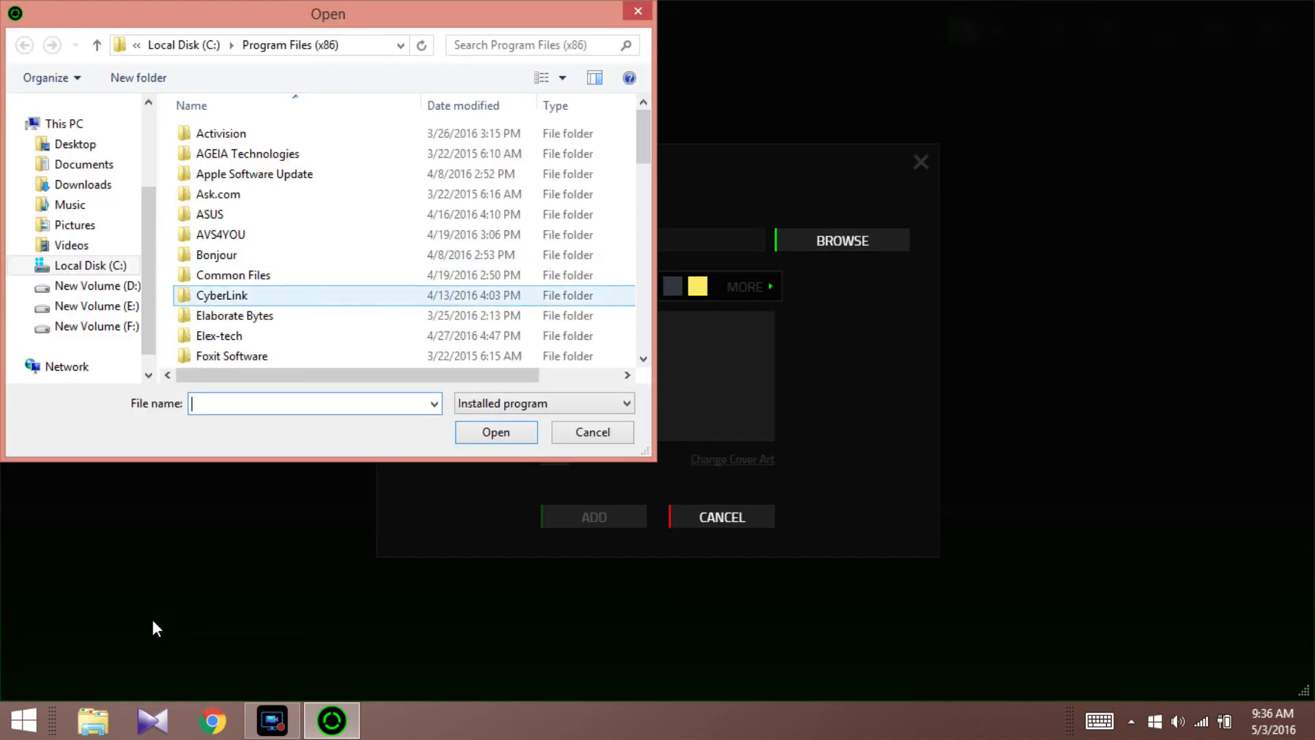
Add the GTA Dhaka Vice City application from its folder on New Volume (D:) to My Games.
left_click(87, 285)
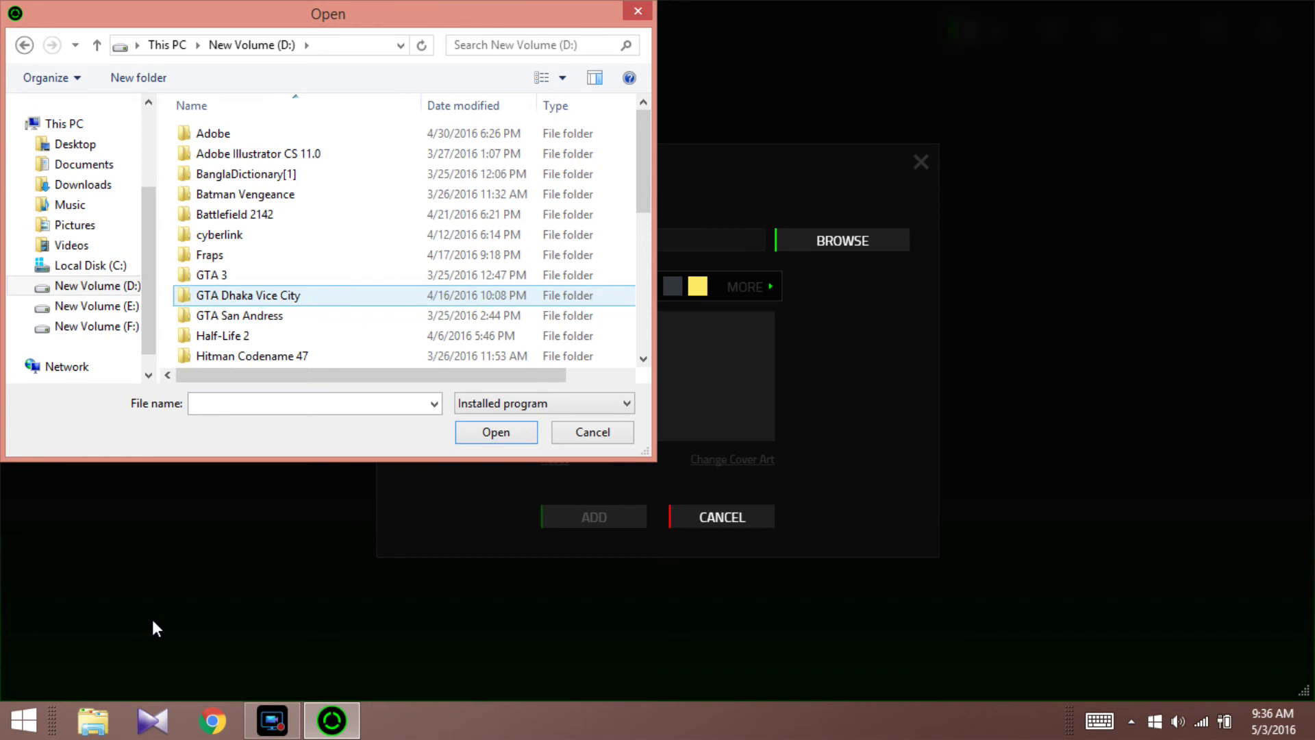
key("Return")
key("End")
key("Up")
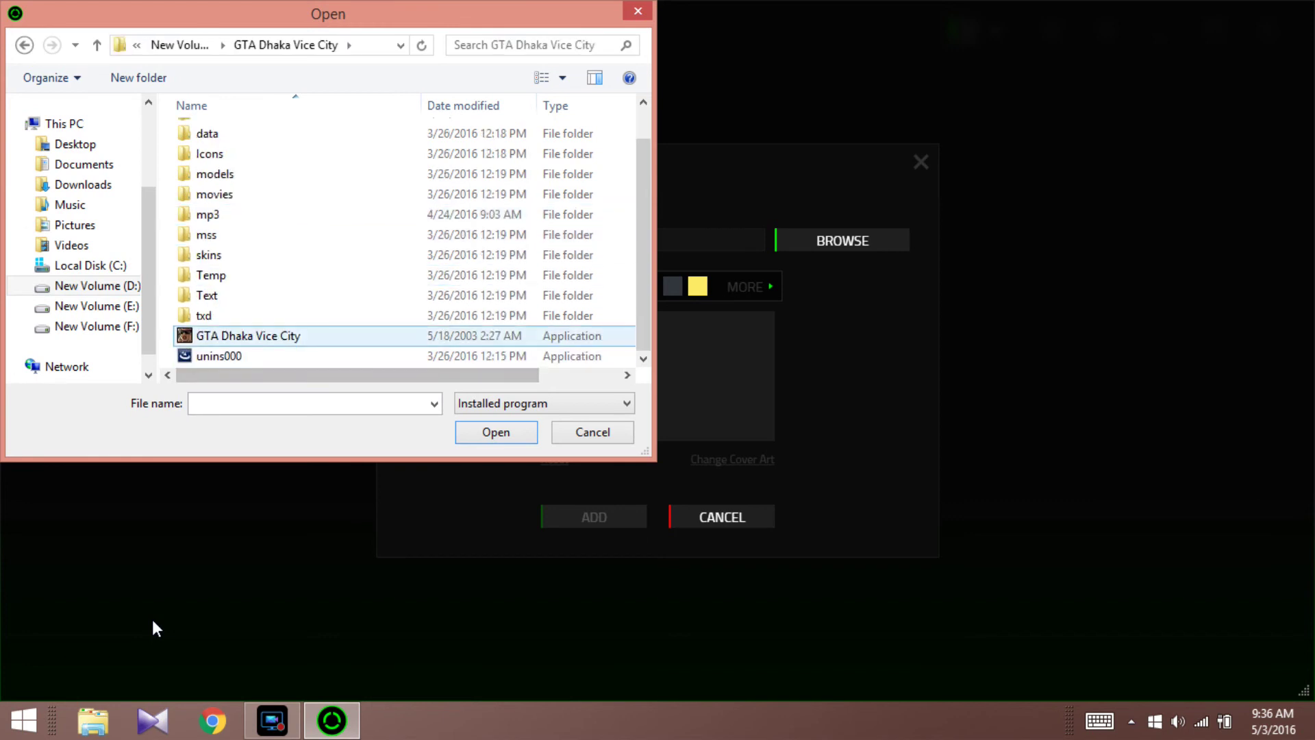
key("Return")
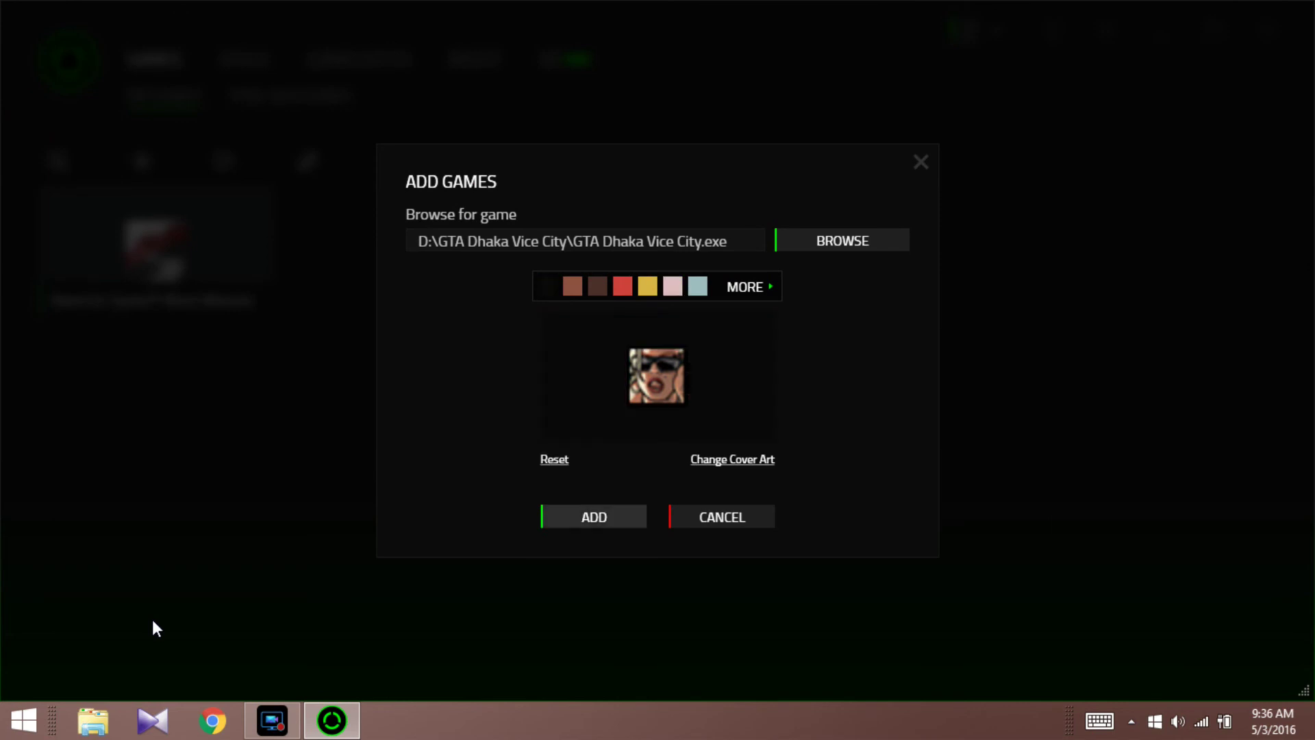
key("Return")
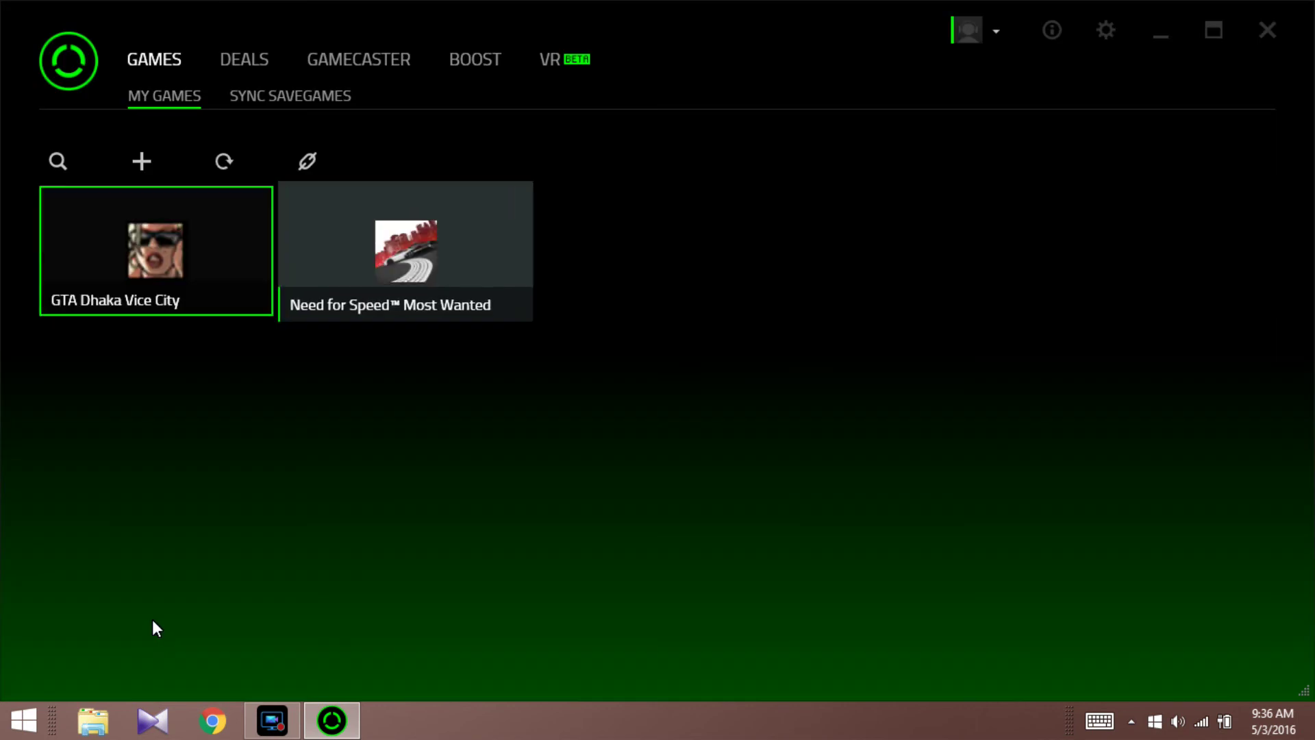
Launch GTA Dhaka Vice City from My Games.
key("Right")
key("Left")
key("Right")
key("Left")
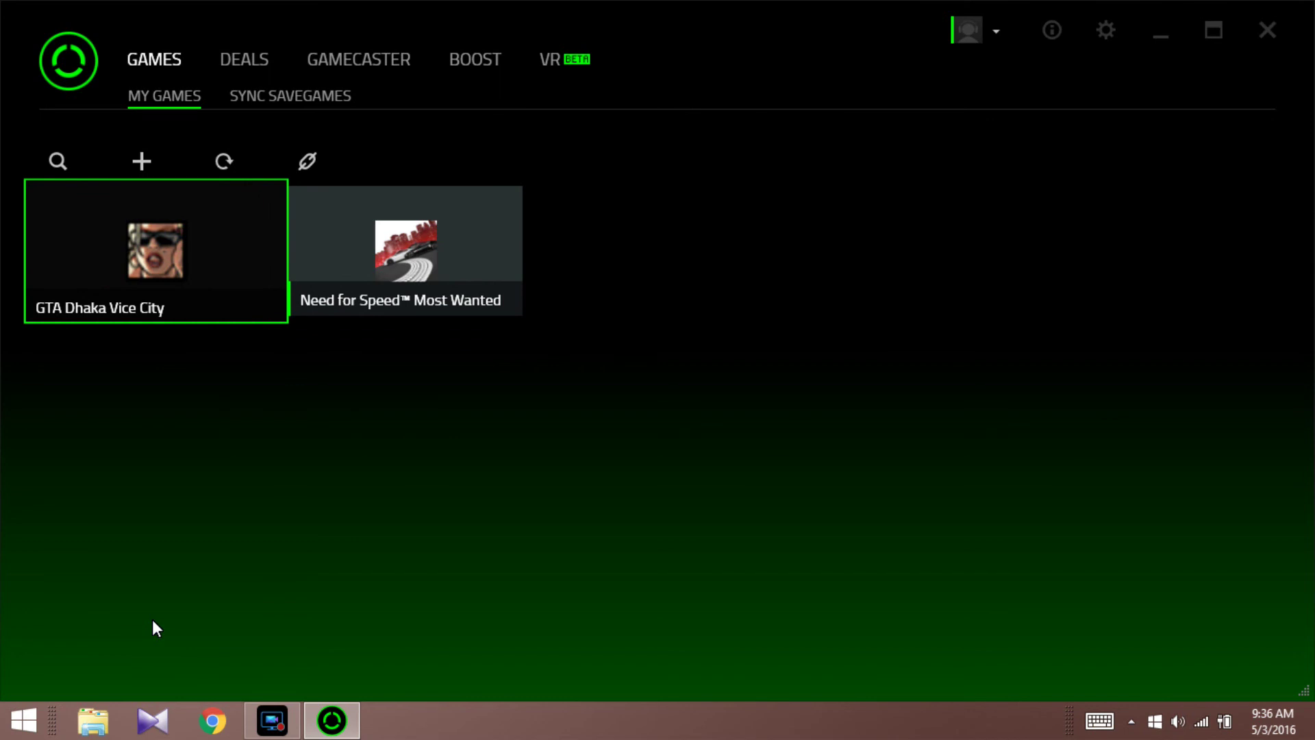
key("Return")
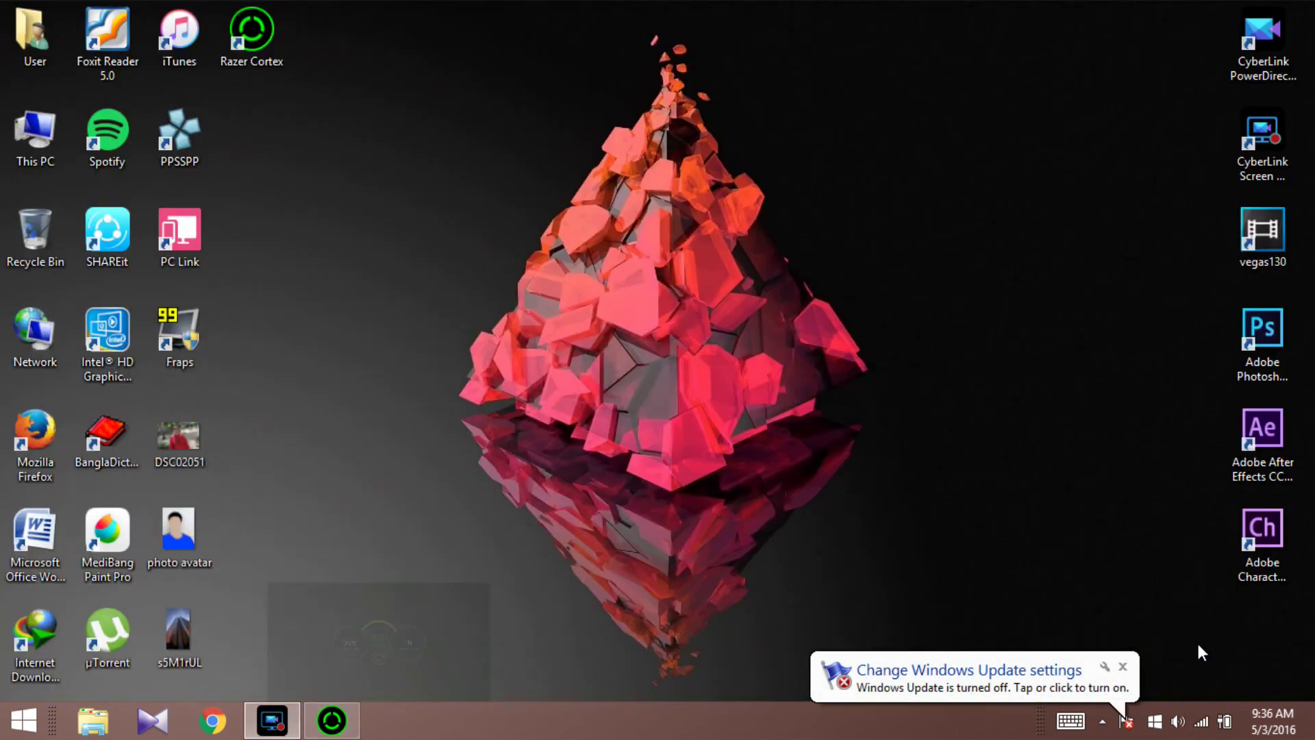
Dismiss the Windows Update notification and close Razer Cortex.
left_click(1122, 667)
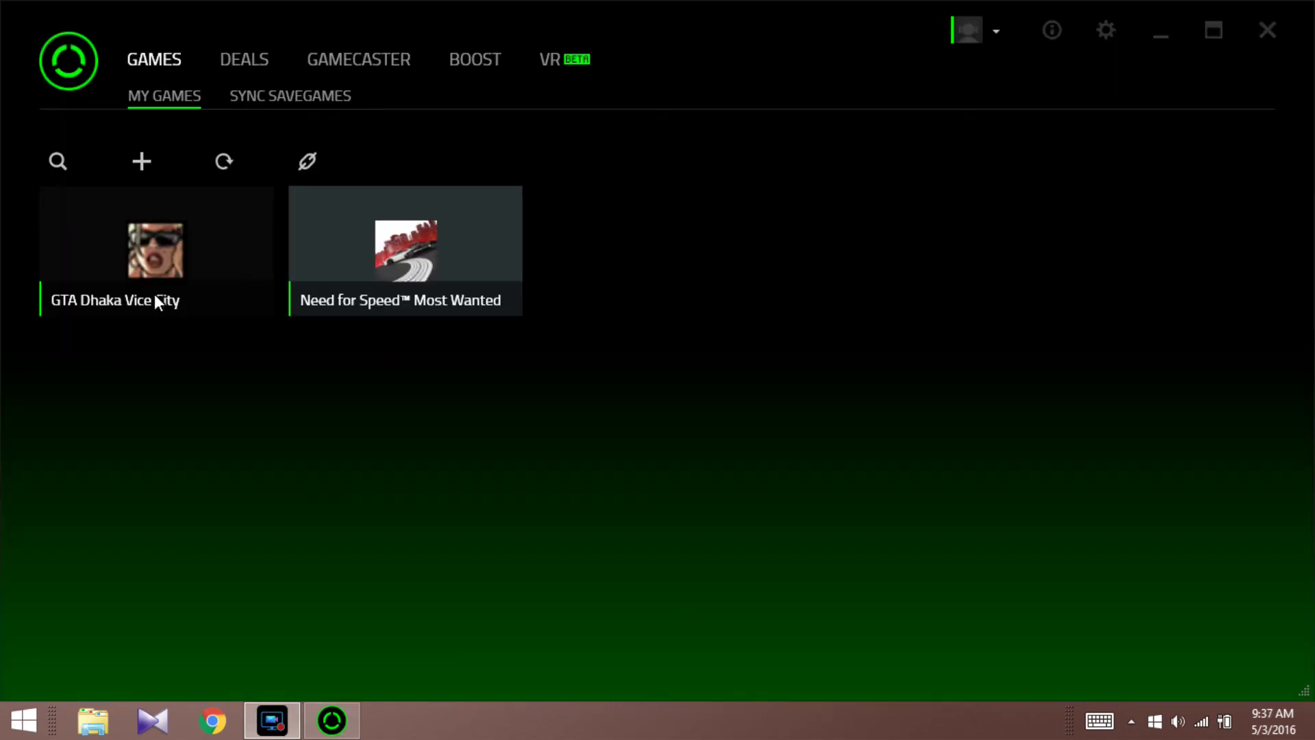
left_click(1267, 30)
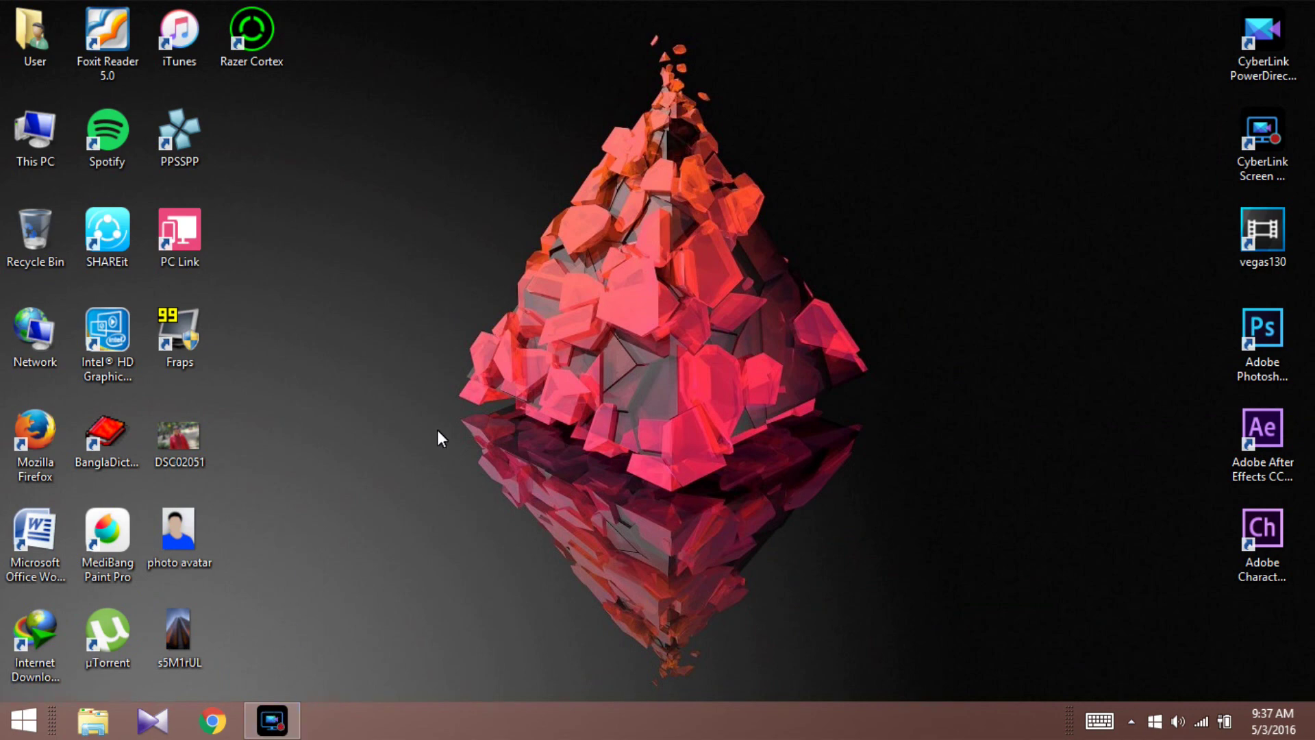
left_click_drag(548, 221, 935, 643)
left_click_drag(498, 158, 834, 588)
mouse_move(290, 730)
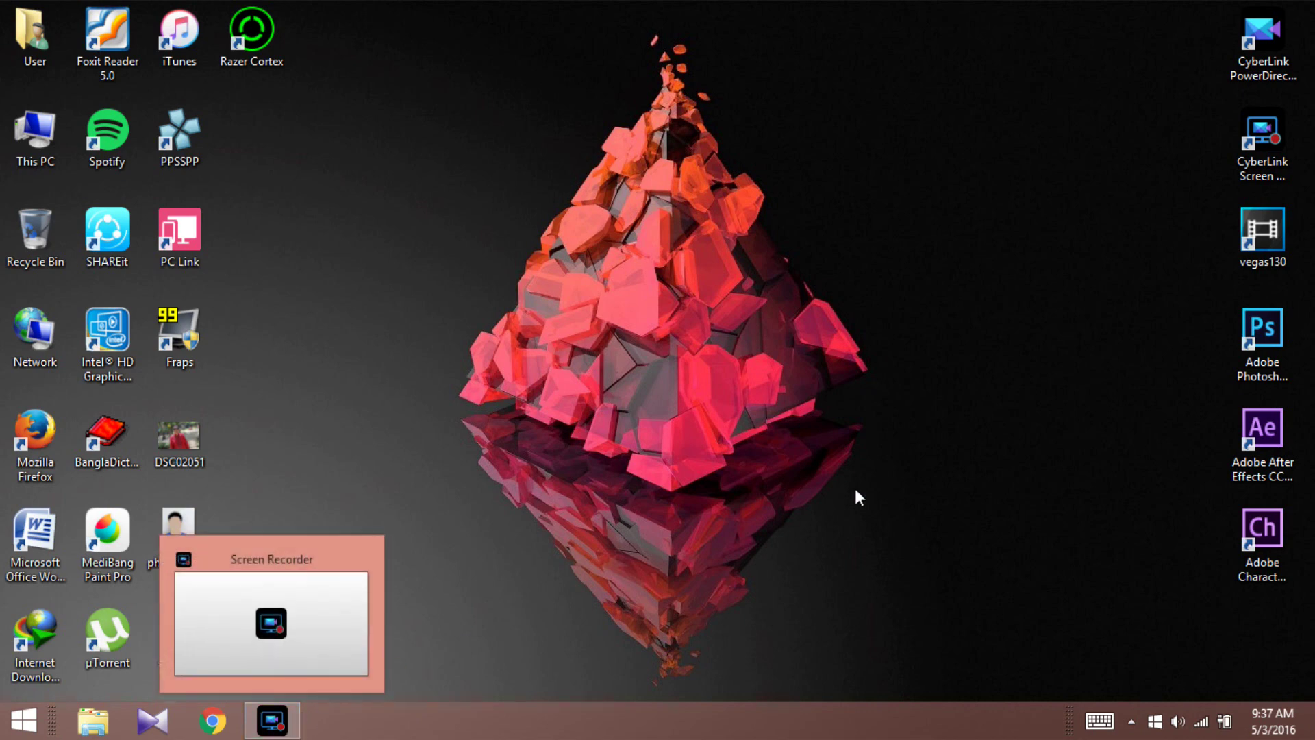